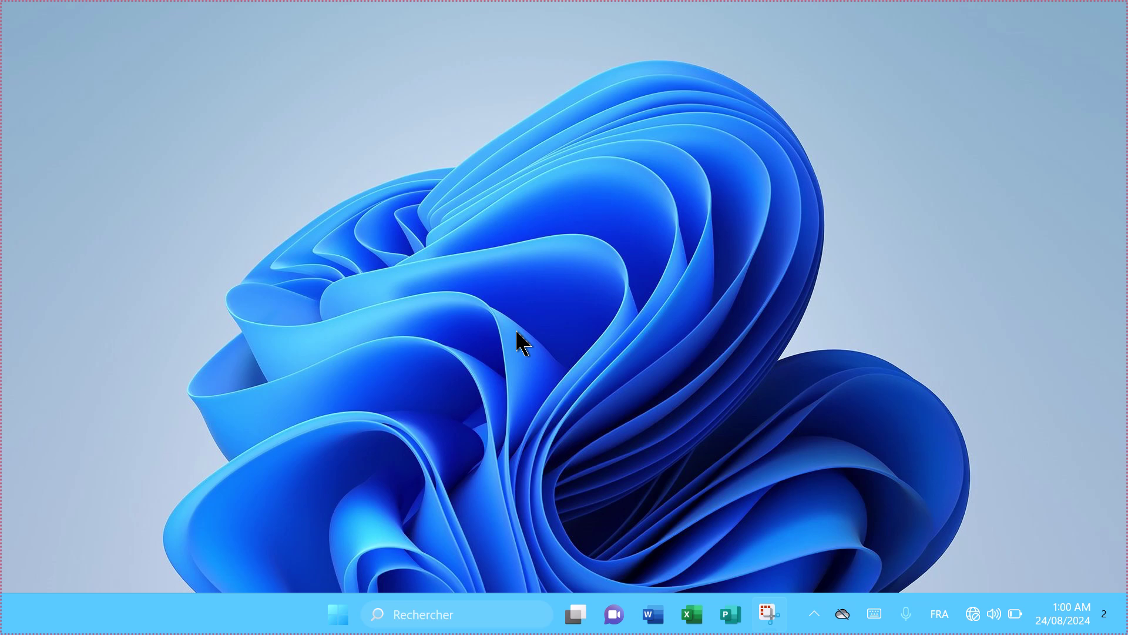
Launch Publisher and create a blank A4 portrait publication.
{"action": "left_click", "coordinate": [340, 615]}
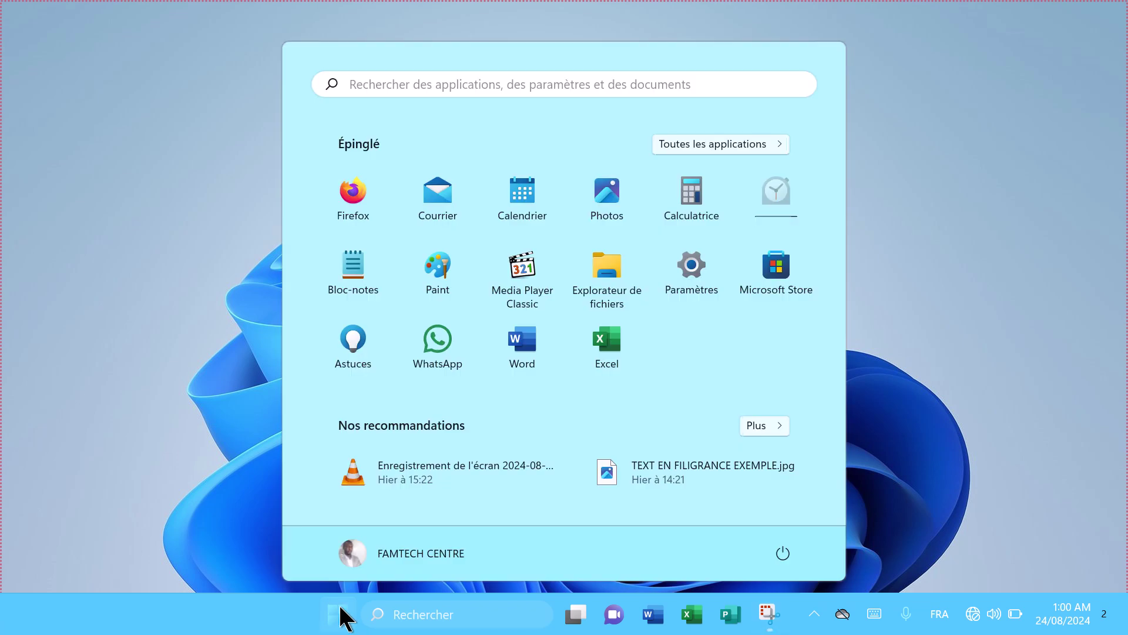
{"action": "type", "text": "pu"}
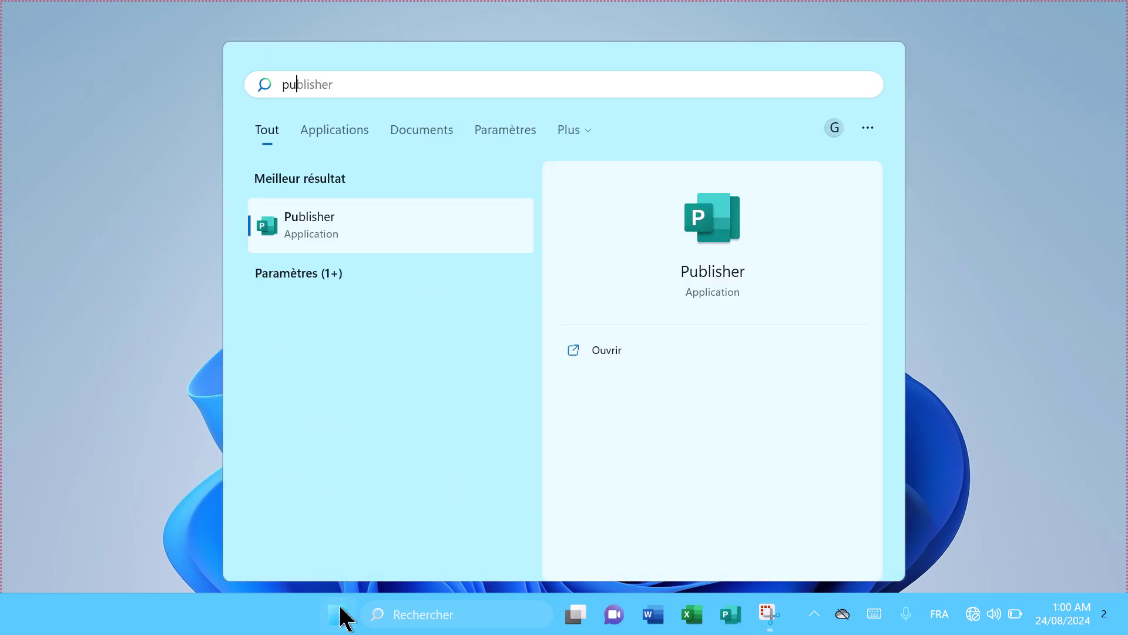
{"action": "type", "text": "blisher"}
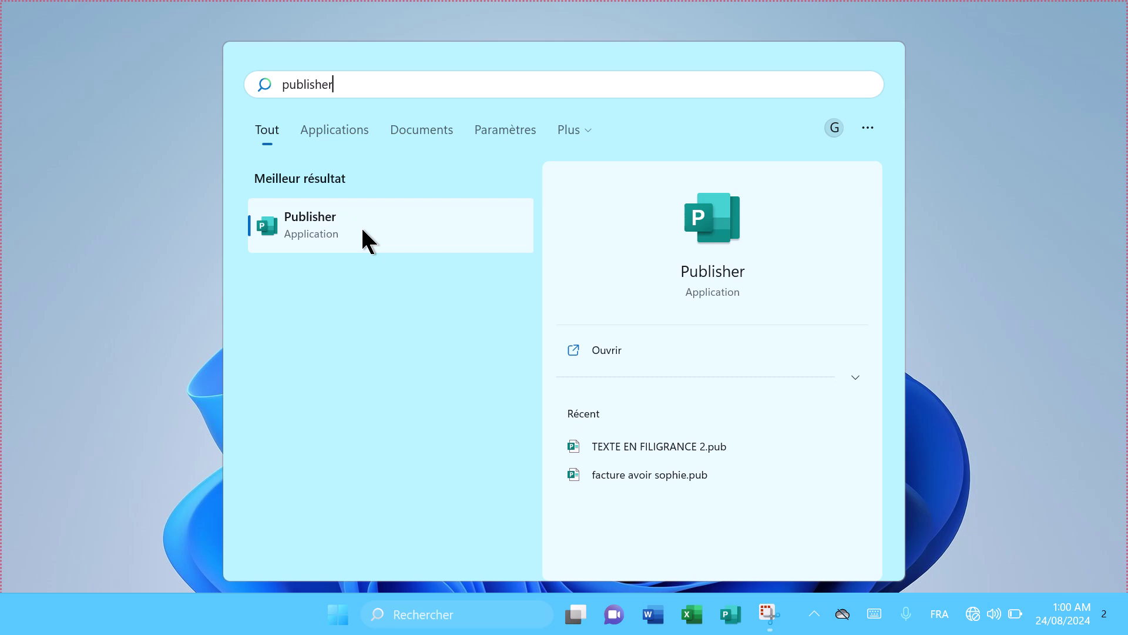
{"action": "left_click", "coordinate": [363, 230]}
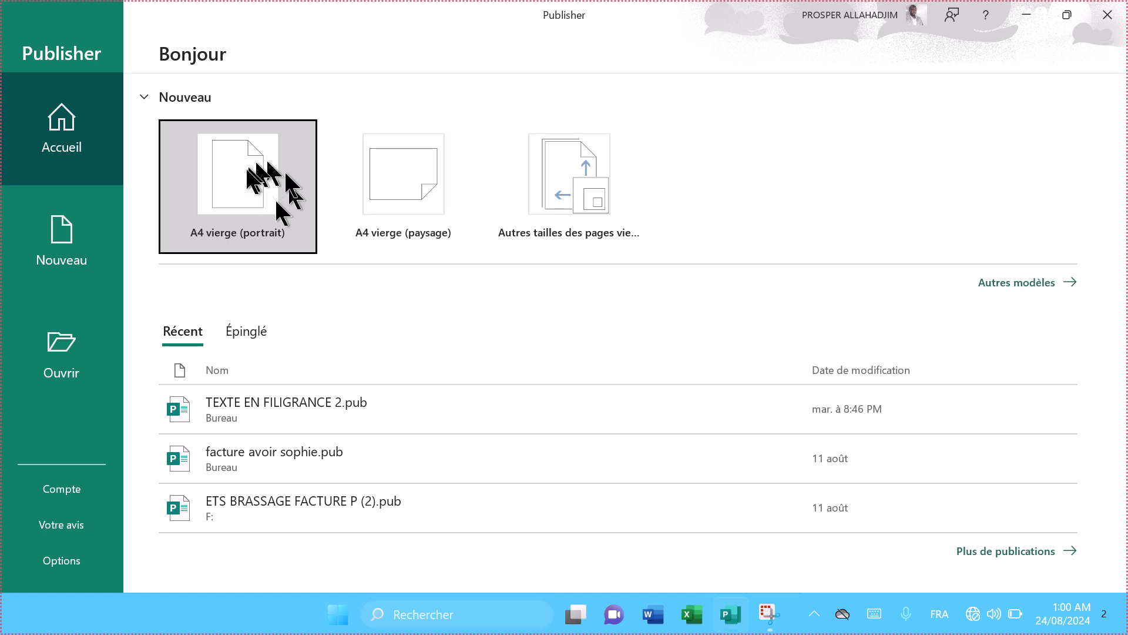
{"action": "left_click", "coordinate": [246, 177]}
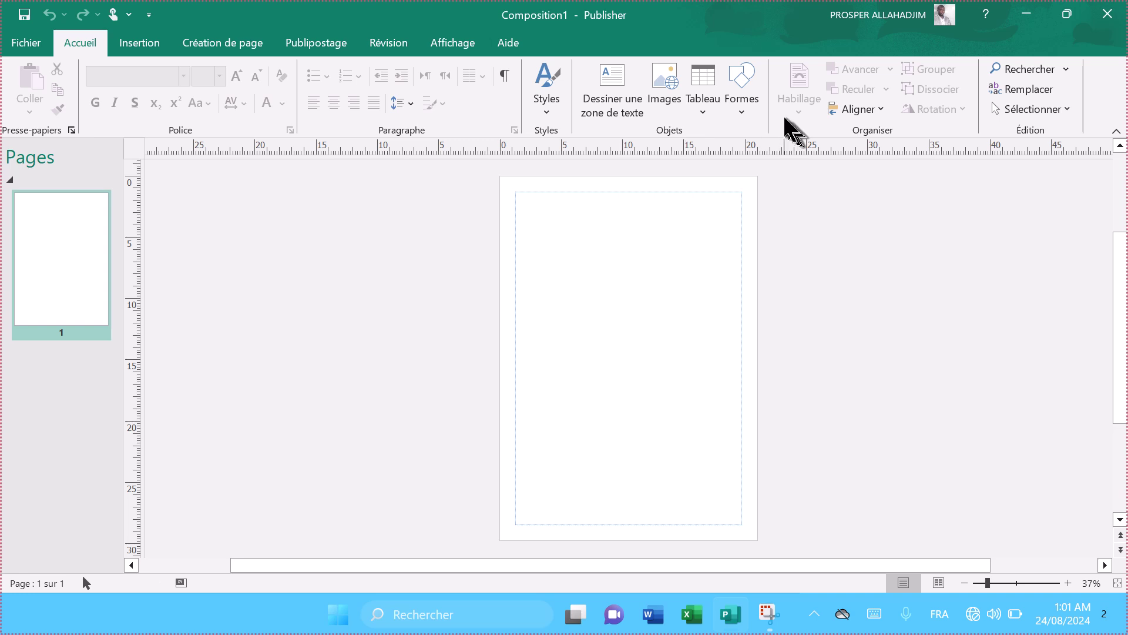
Insert a WordArt reading INFORMATIQUE in the first simple style, a blue-outlined letter, with Arial Black 36 bold.
{"action": "left_click", "coordinate": [164, 46]}
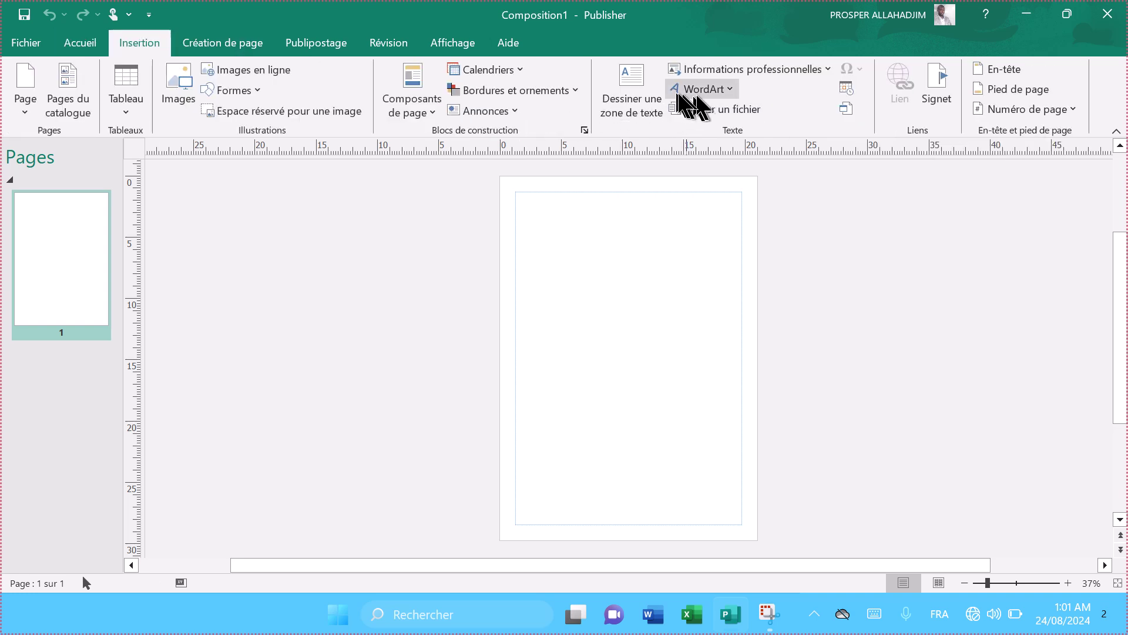
{"action": "left_click", "coordinate": [687, 89]}
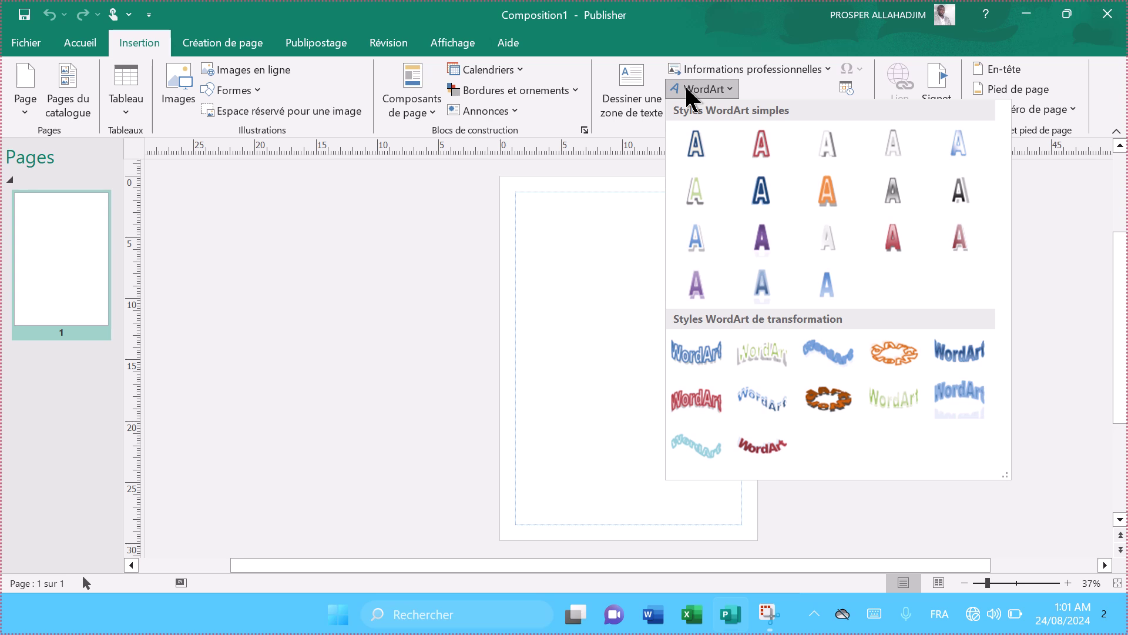
{"action": "left_click", "coordinate": [699, 142]}
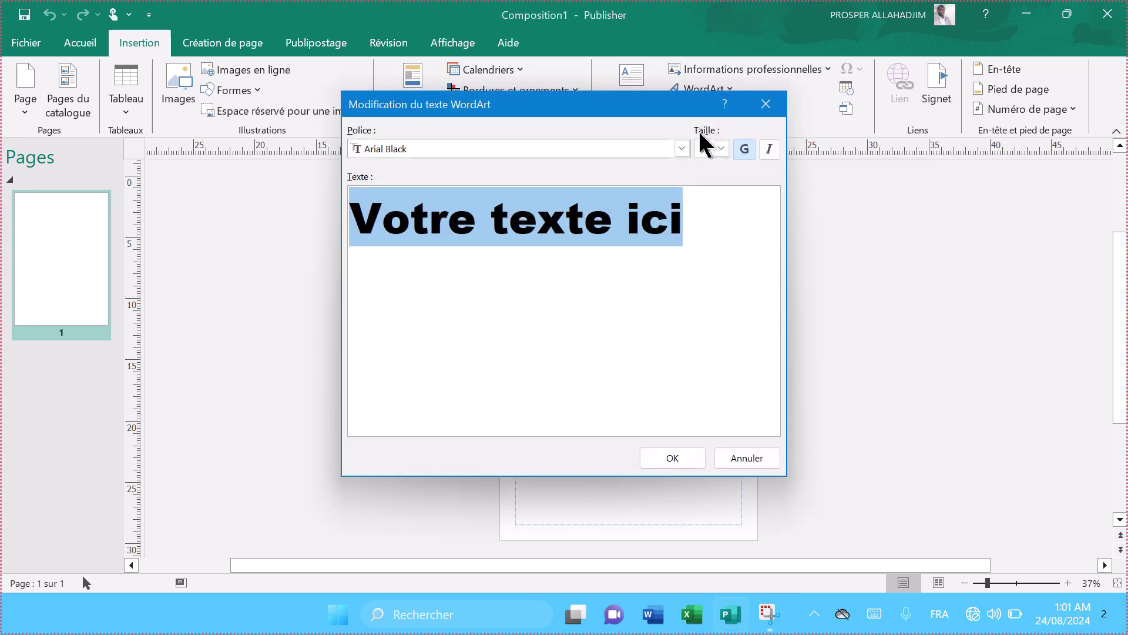
{"action": "key", "text": "Caps_Lock"}
{"action": "type", "text": "INFO"}
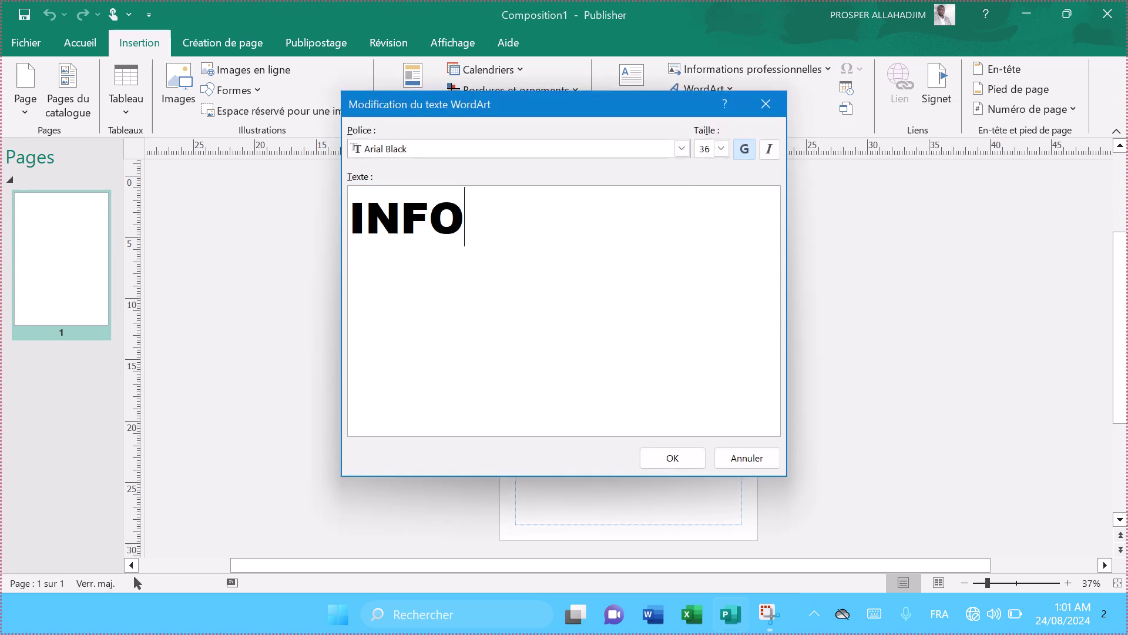
{"action": "type", "text": "RMAT"}
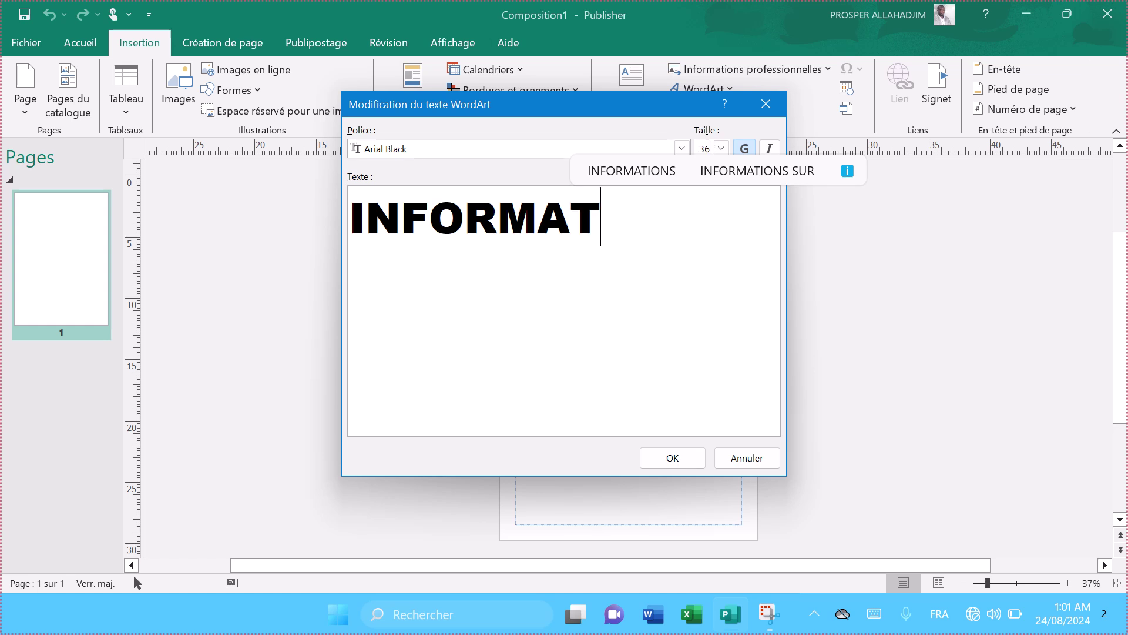
{"action": "type", "text": "IQUE"}
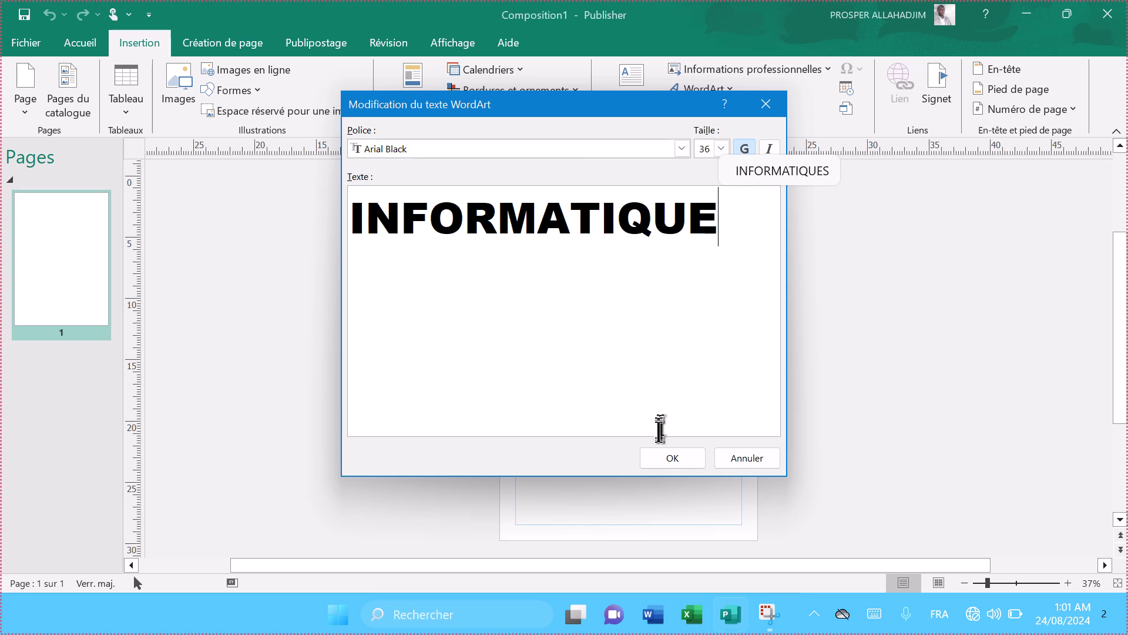
{"action": "left_click", "coordinate": [674, 459]}
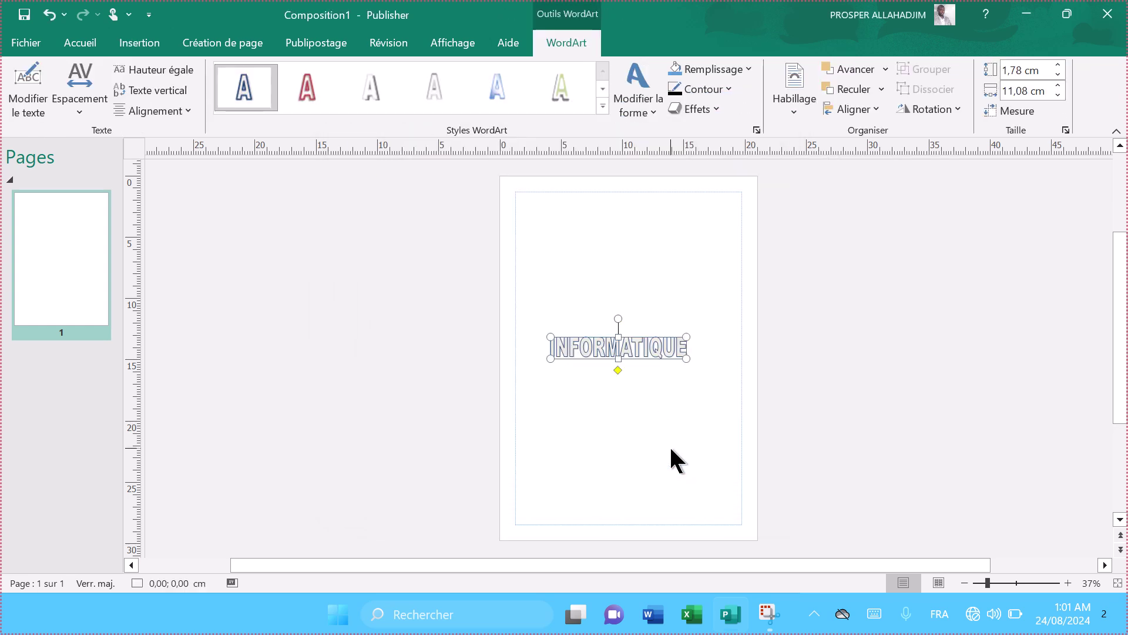
Rotate the INFORMATIQUE WordArt to a steep rising diagonal and enlarge it to about 24.1 × 3.5 cm across the page.
{"action": "left_click_drag", "start_coordinate": [618, 319], "coordinate": [576, 321]}
{"action": "left_click_drag", "start_coordinate": [605, 410], "coordinate": [581, 500]}
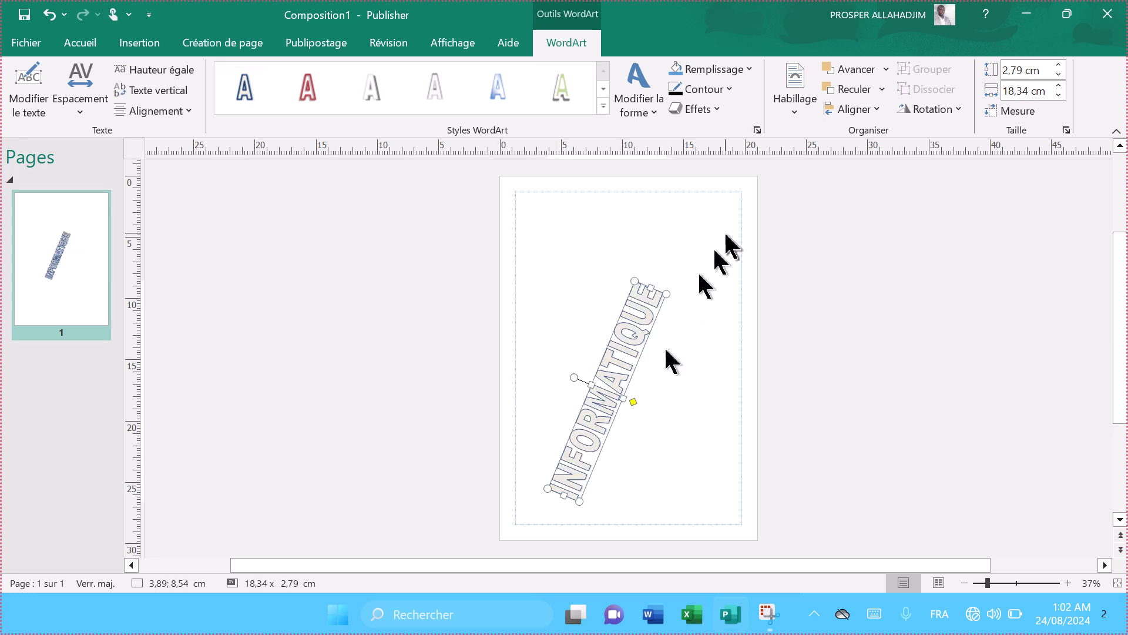
{"action": "left_click_drag", "start_coordinate": [667, 289], "coordinate": [706, 227]}
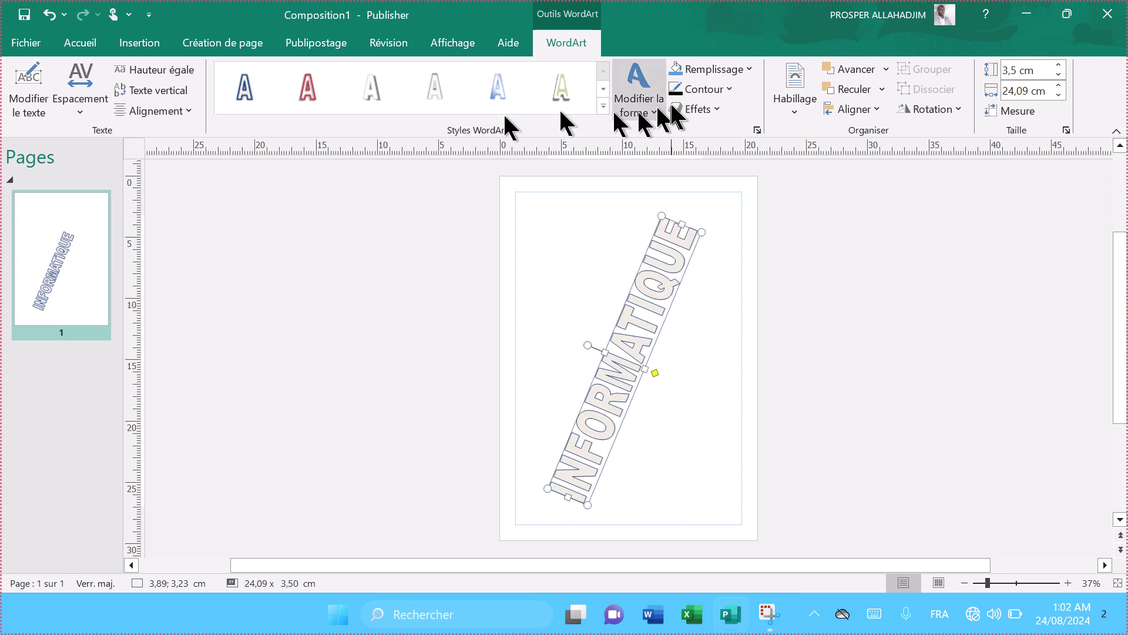
Fill the INFORMATIQUE WordArt with a light orange tint, remove its outline and deselect it.
{"action": "left_click", "coordinate": [713, 70]}
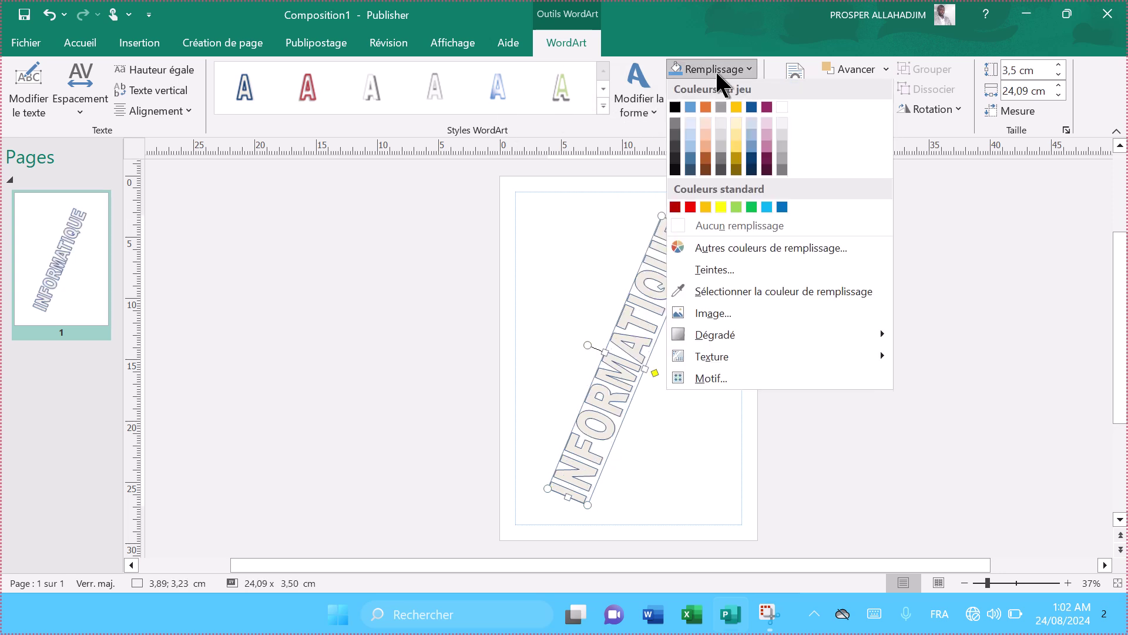
{"action": "left_click", "coordinate": [707, 137]}
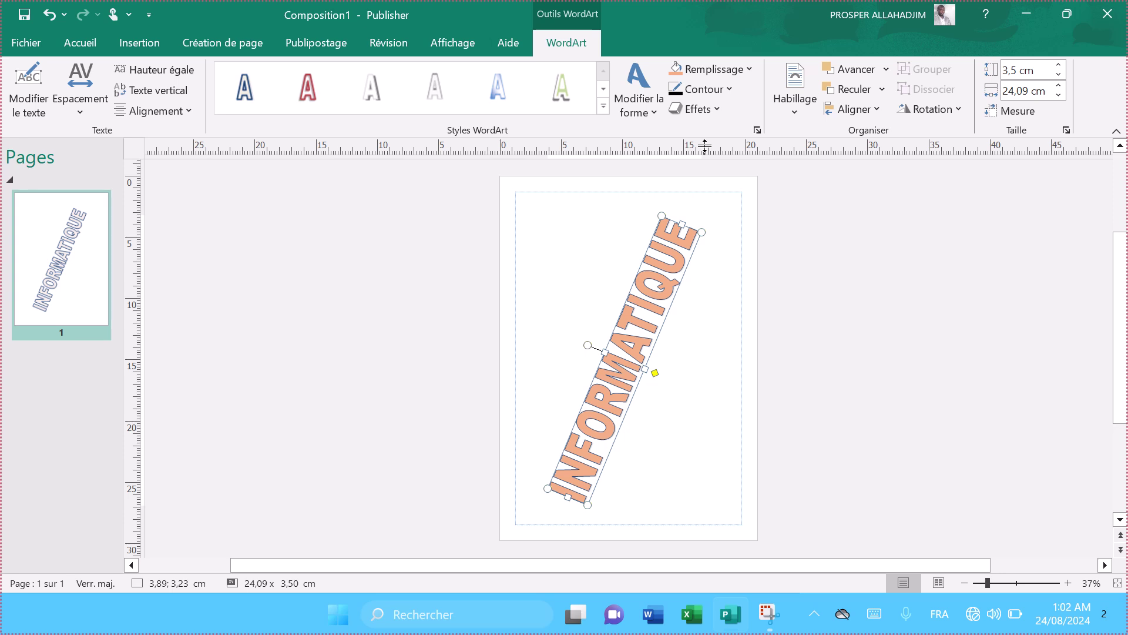
{"action": "left_click", "coordinate": [704, 88]}
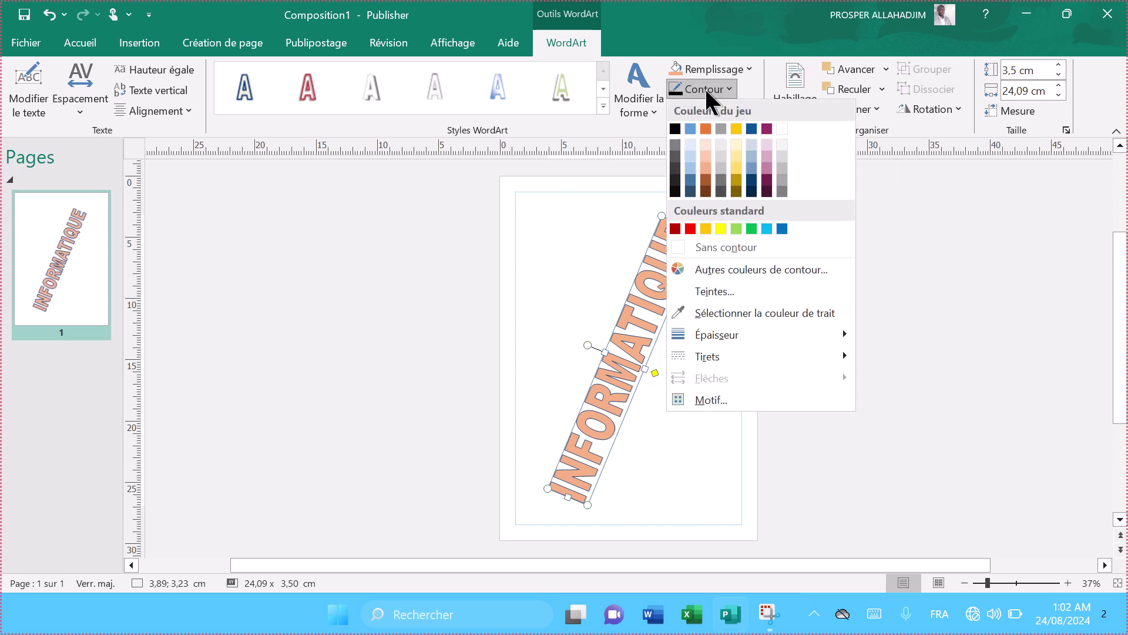
{"action": "left_click", "coordinate": [715, 245]}
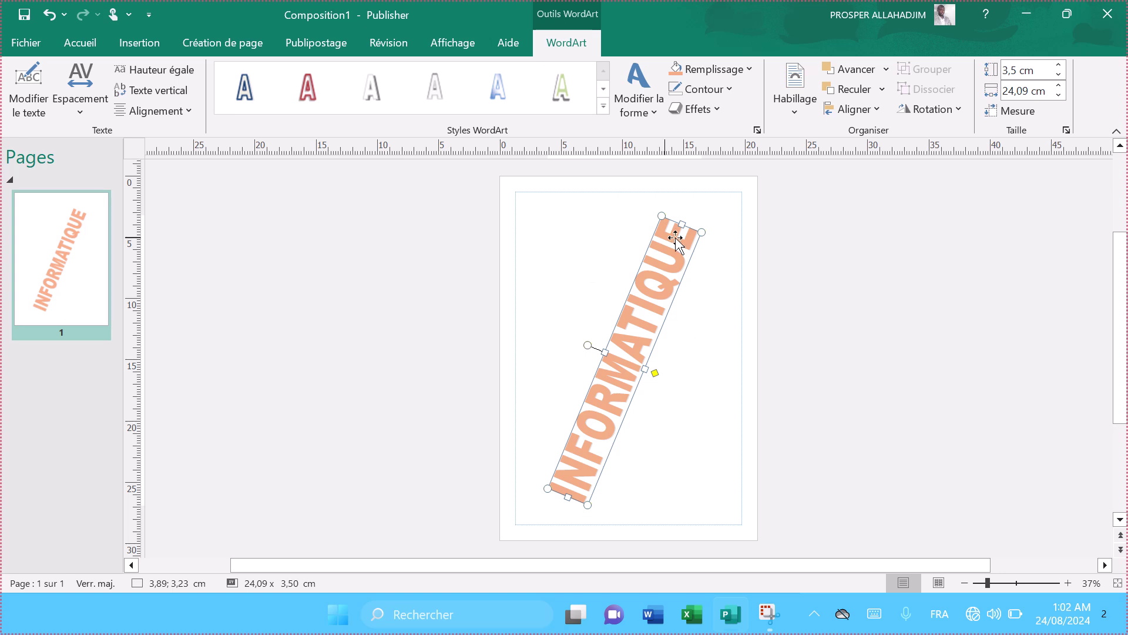
{"action": "left_click", "coordinate": [347, 240]}
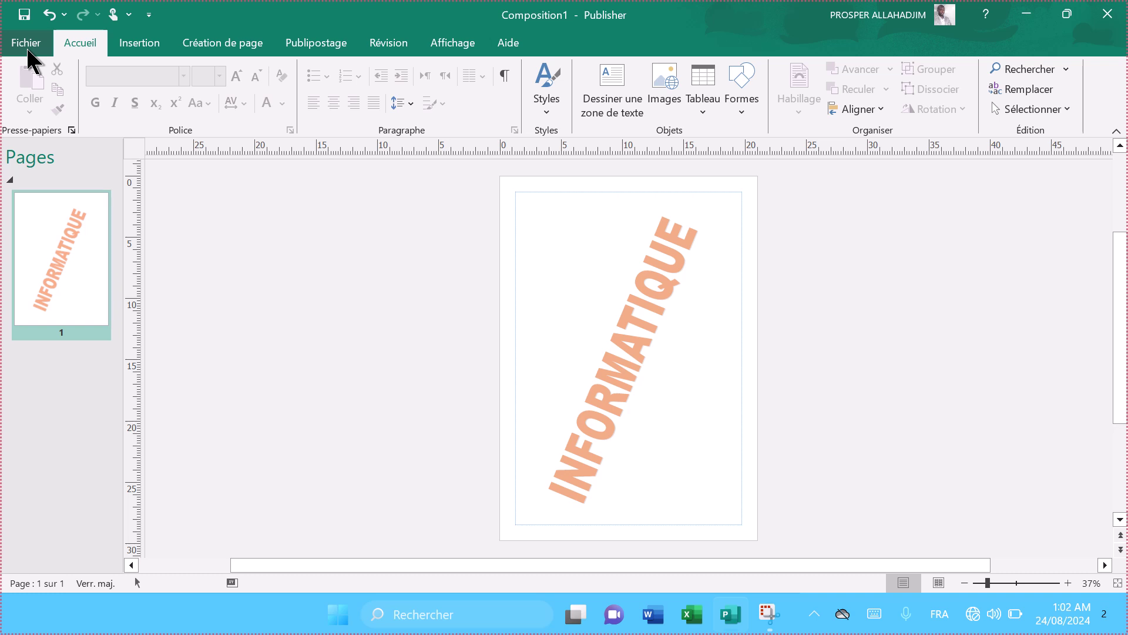
Start saving the publication to a file on the computer, with Format JPEG (*.jpg) as the file type.
{"action": "left_click", "coordinate": [26, 45]}
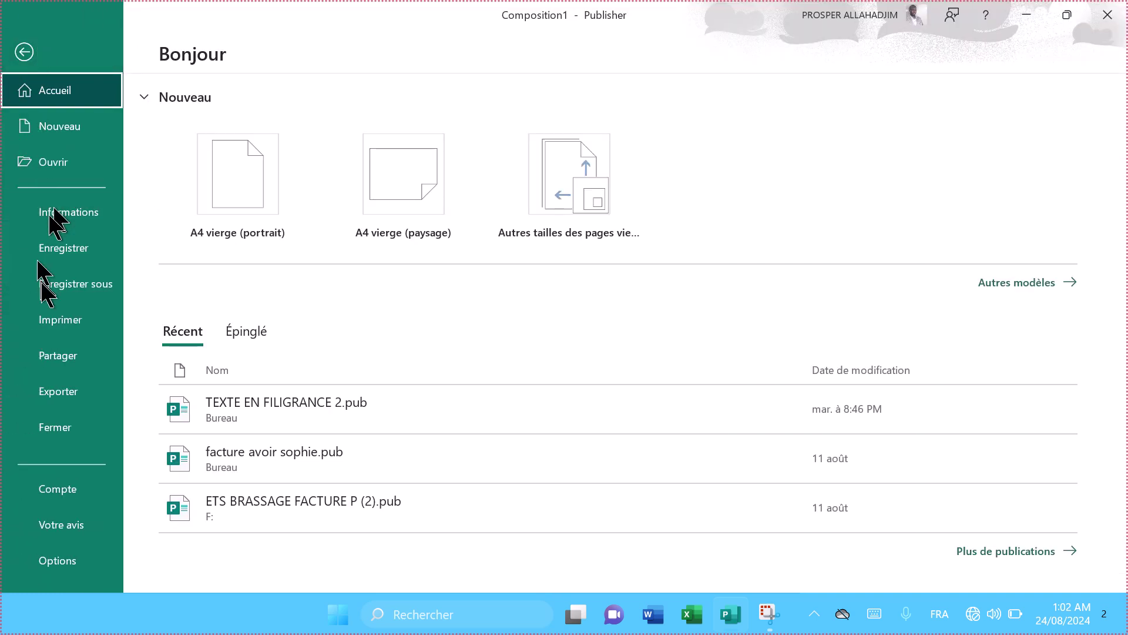
{"action": "left_click", "coordinate": [79, 251]}
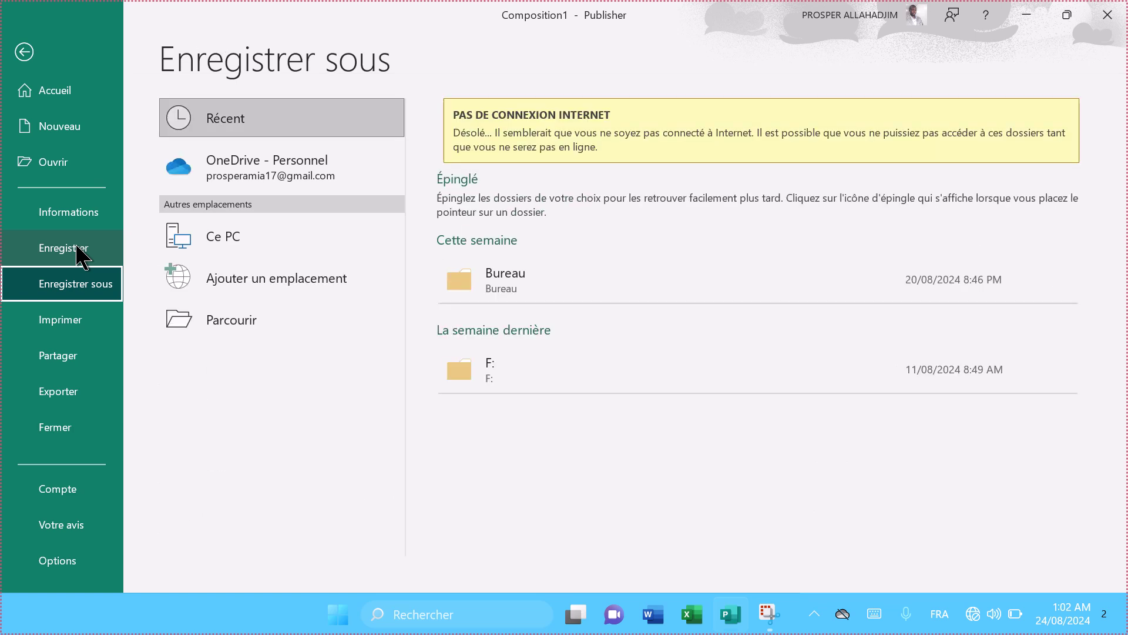
{"action": "left_click", "coordinate": [218, 322]}
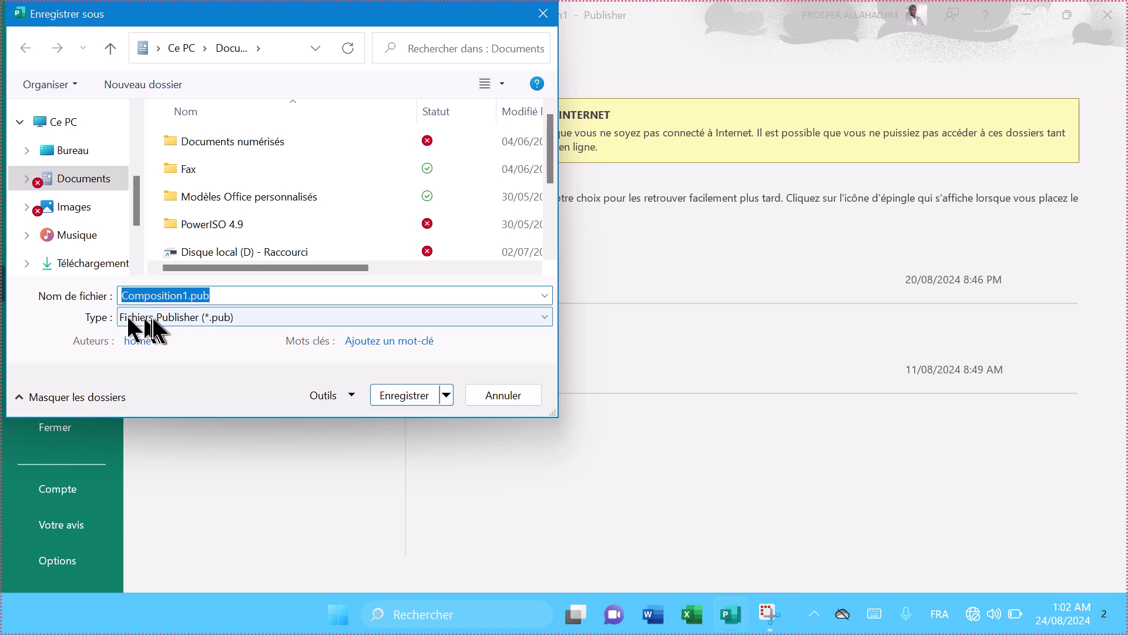
{"action": "left_click", "coordinate": [190, 317]}
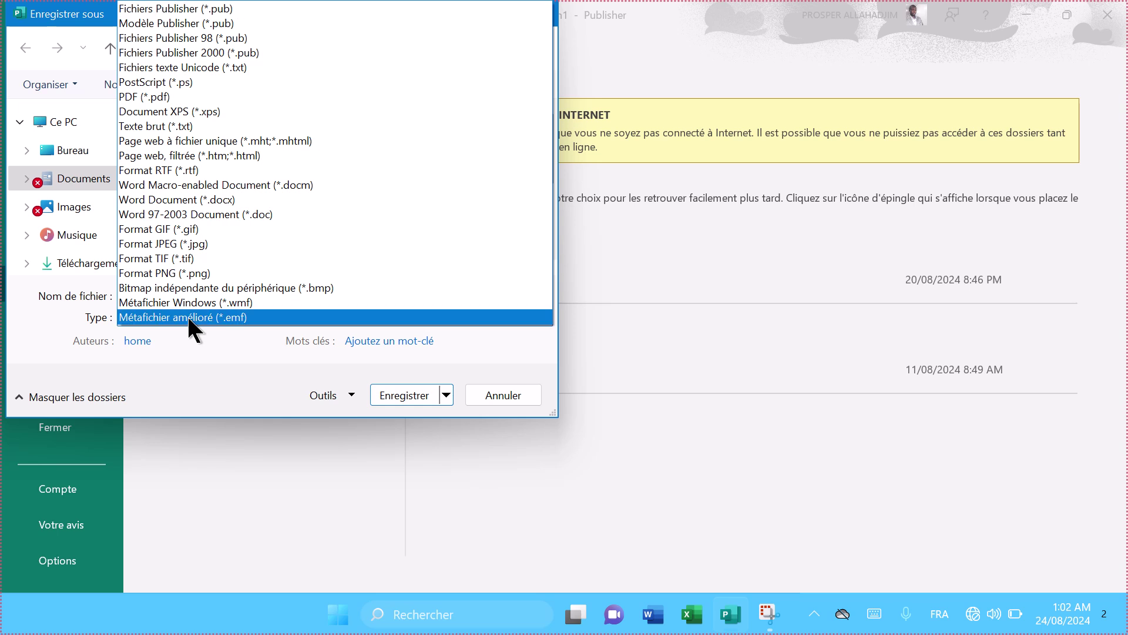
{"action": "left_click", "coordinate": [167, 243]}
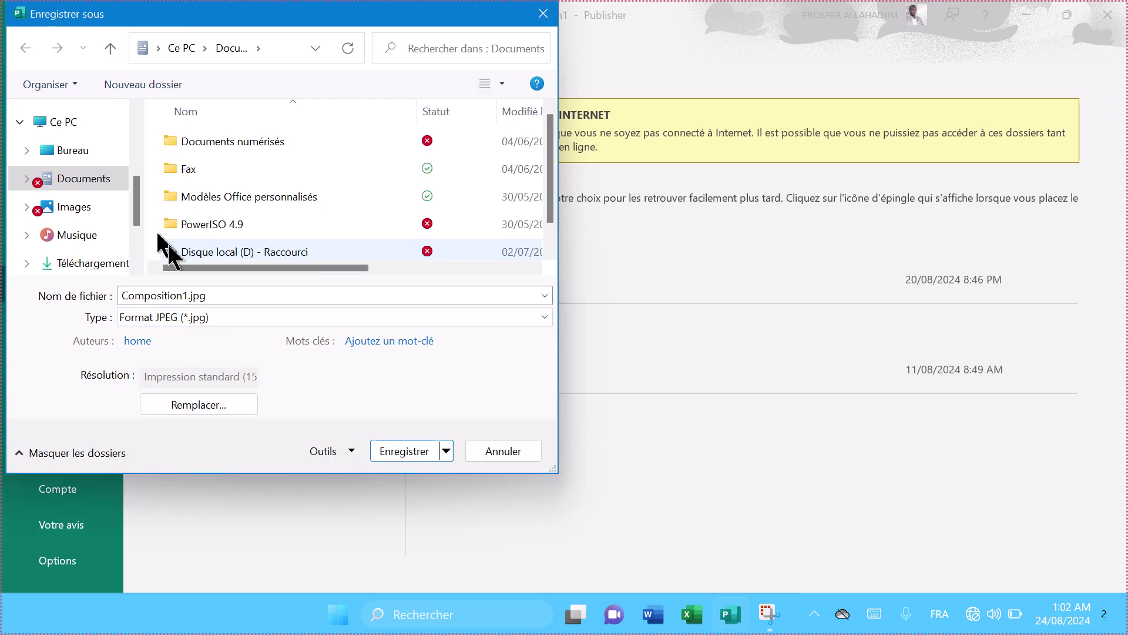
Name the JPEG image TEXTE FILIGRANCE POUR EXCEL and save it to the desktop (Bureau).
{"action": "double_click", "coordinate": [227, 295]}
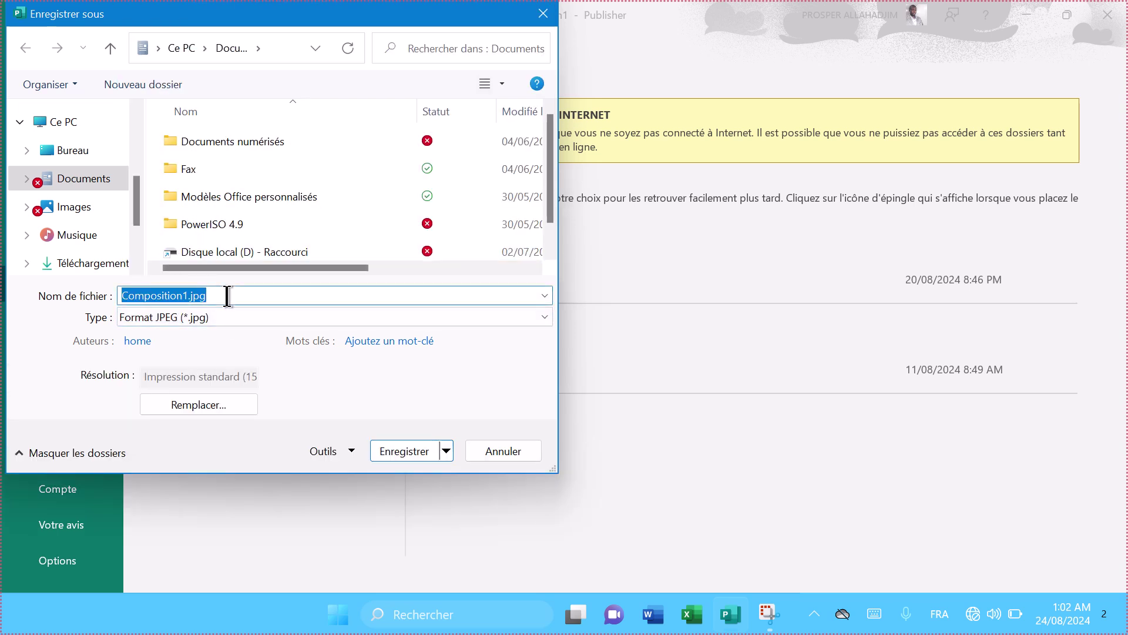
{"action": "type", "text": "TEX"}
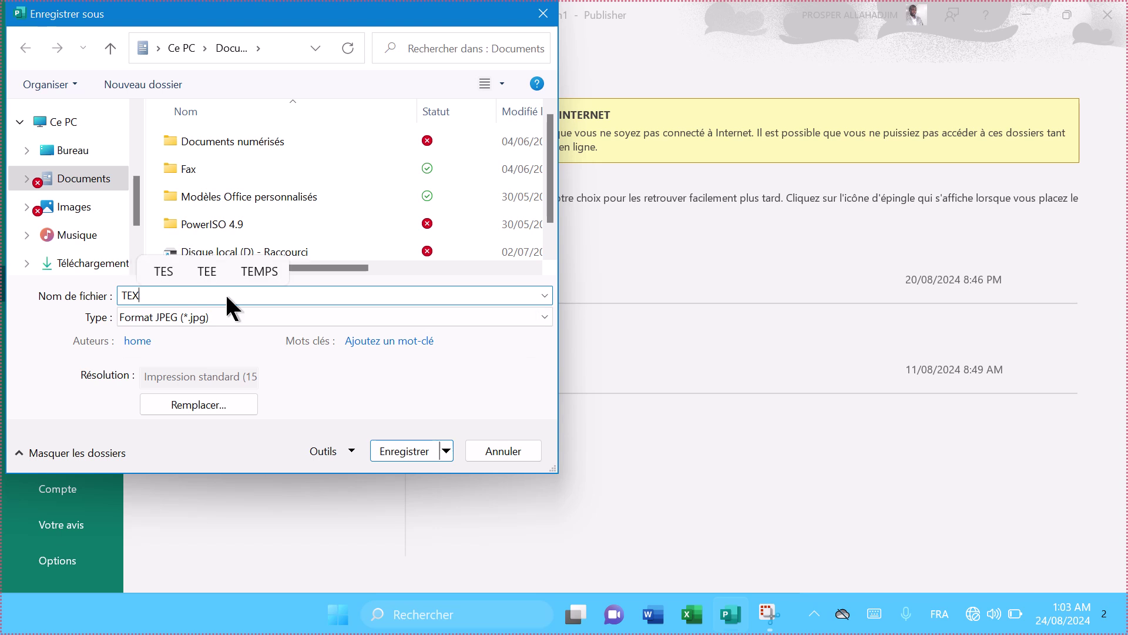
{"action": "type", "text": "TE FILIG"}
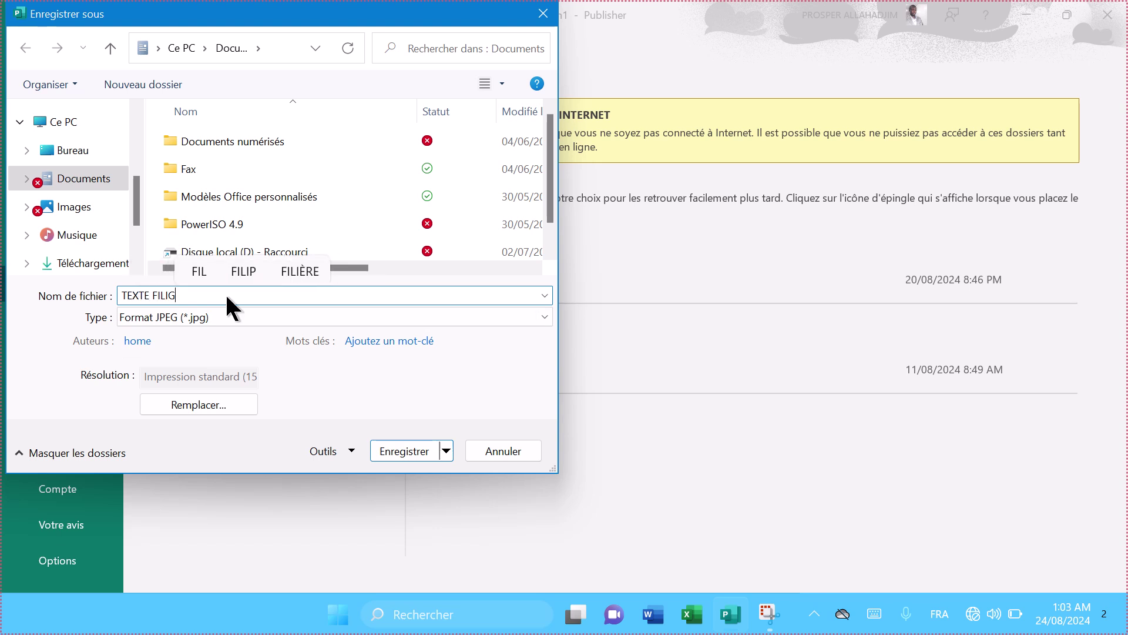
{"action": "type", "text": "RANCE POUR EXCEL"}
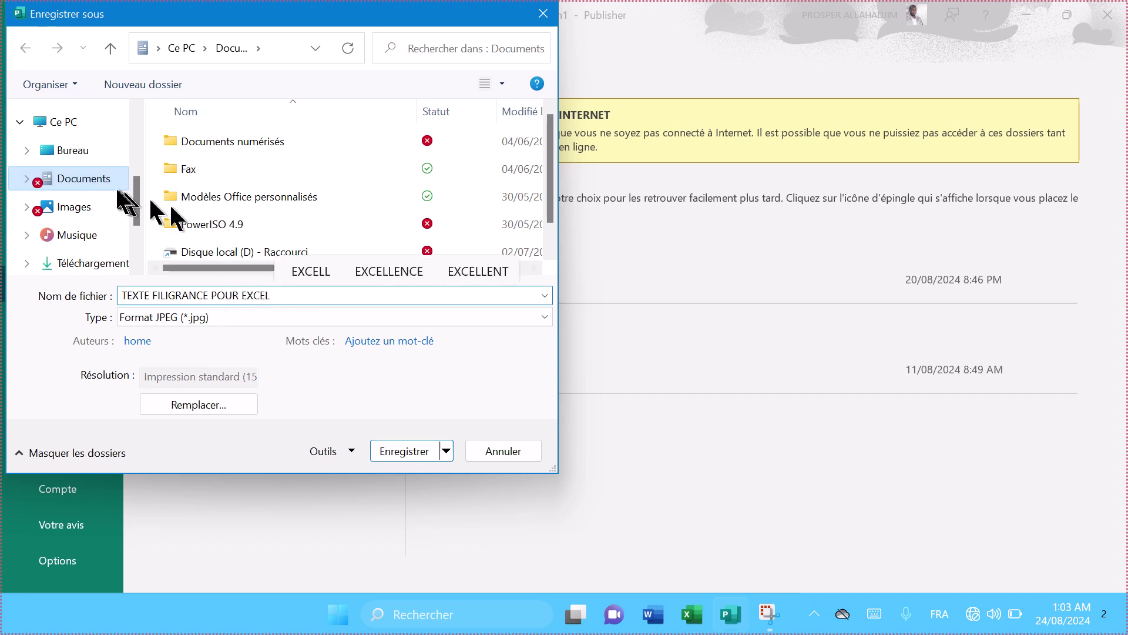
{"action": "left_click", "coordinate": [72, 158]}
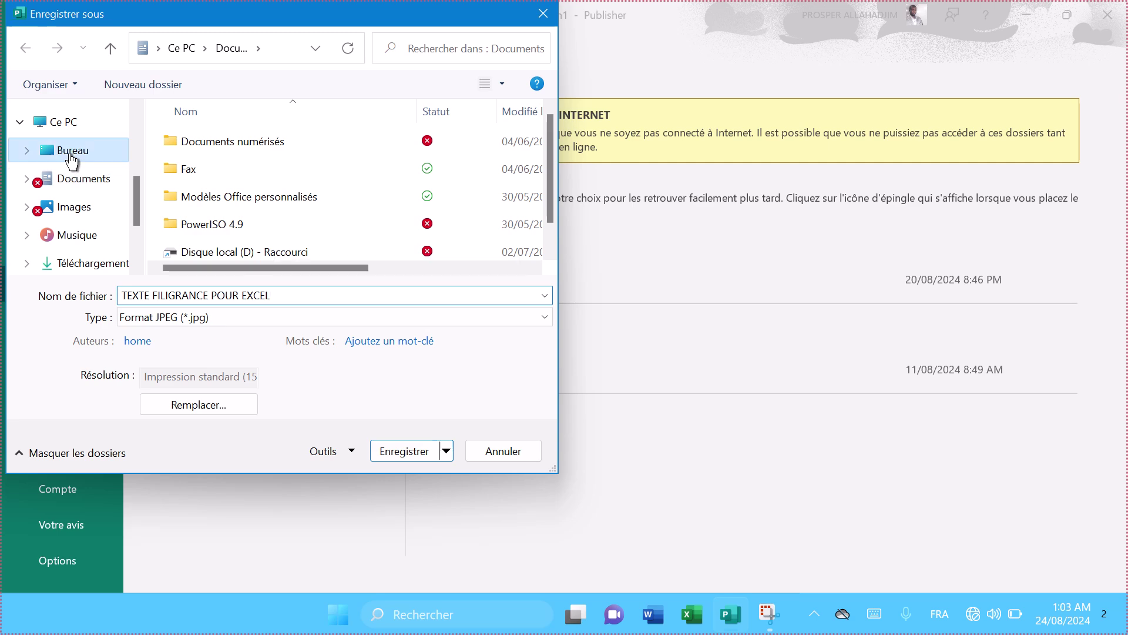
{"action": "left_click", "coordinate": [393, 450]}
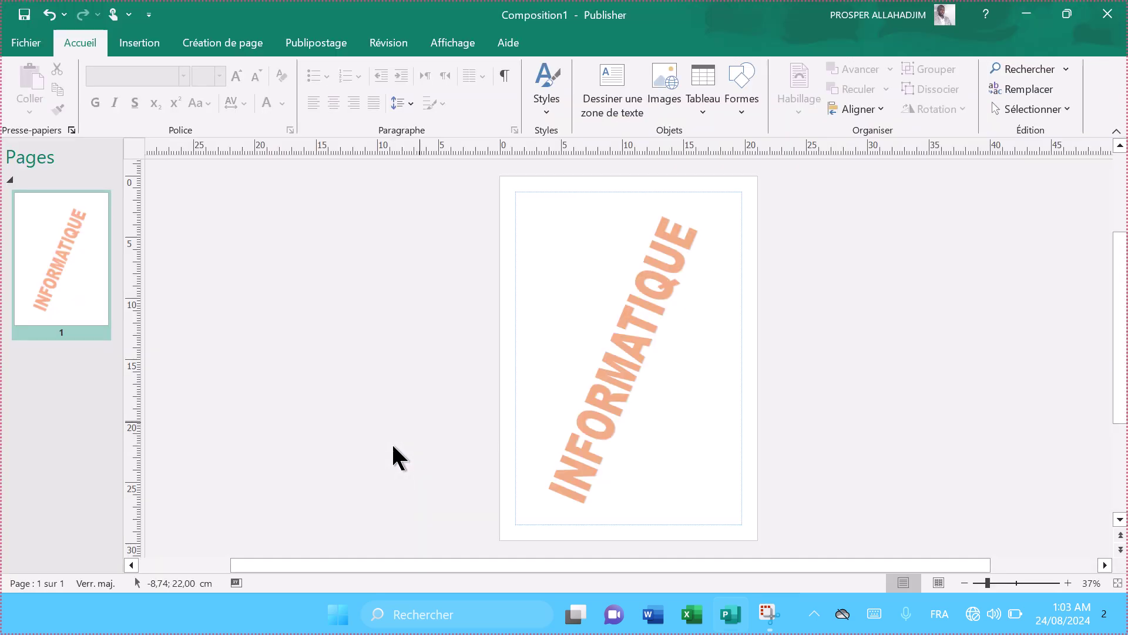
Close Publisher without saving the changes to the composition.
{"action": "left_click", "coordinate": [1108, 14]}
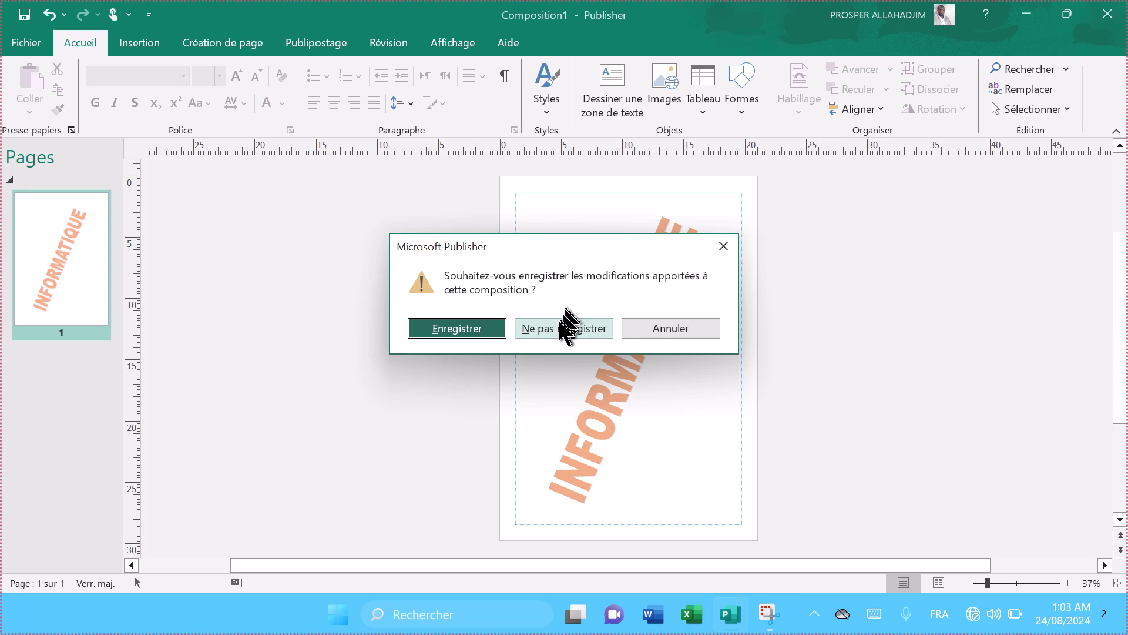
{"action": "left_click", "coordinate": [561, 328]}
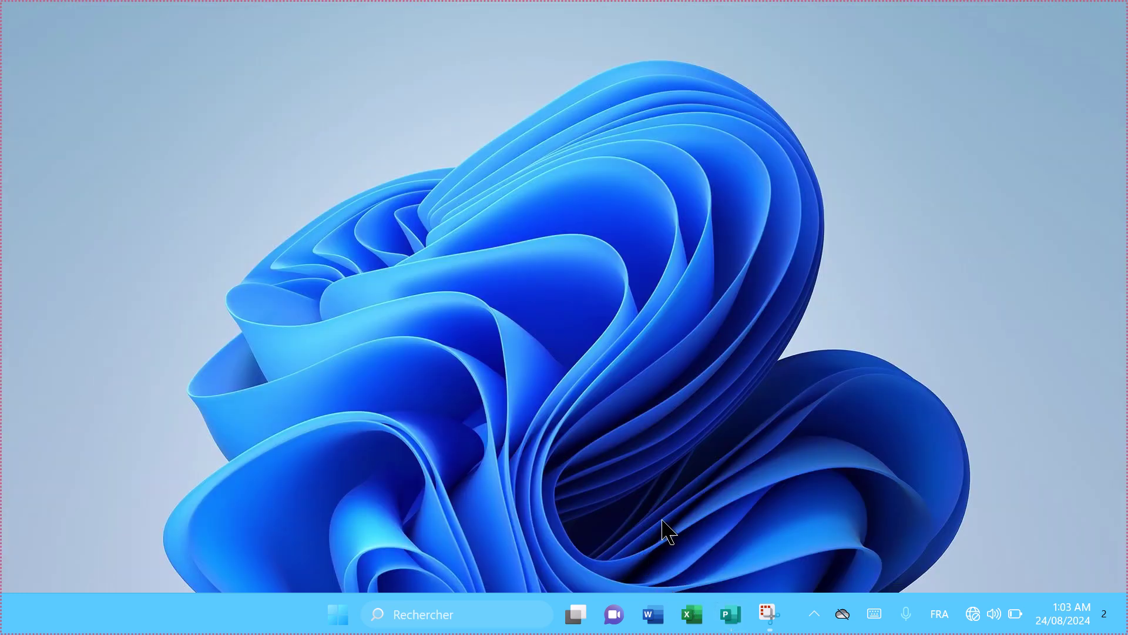
Switch to Excel and create a new blank workbook.
{"action": "right_click", "coordinate": [756, 346]}
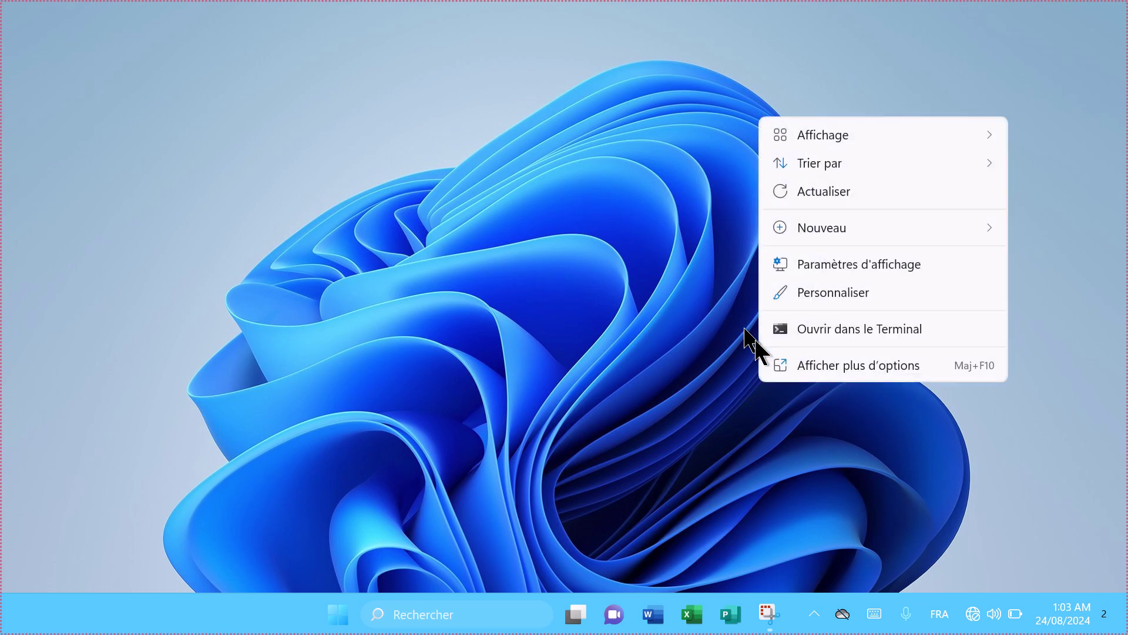
{"action": "left_click", "coordinate": [692, 614]}
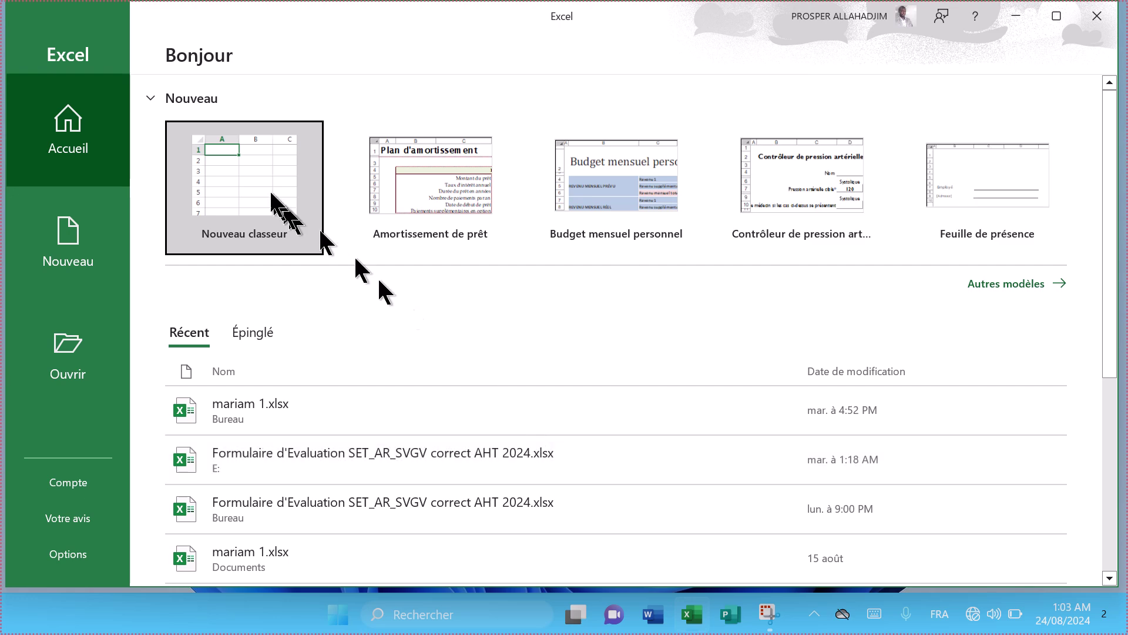
{"action": "left_click", "coordinate": [260, 181]}
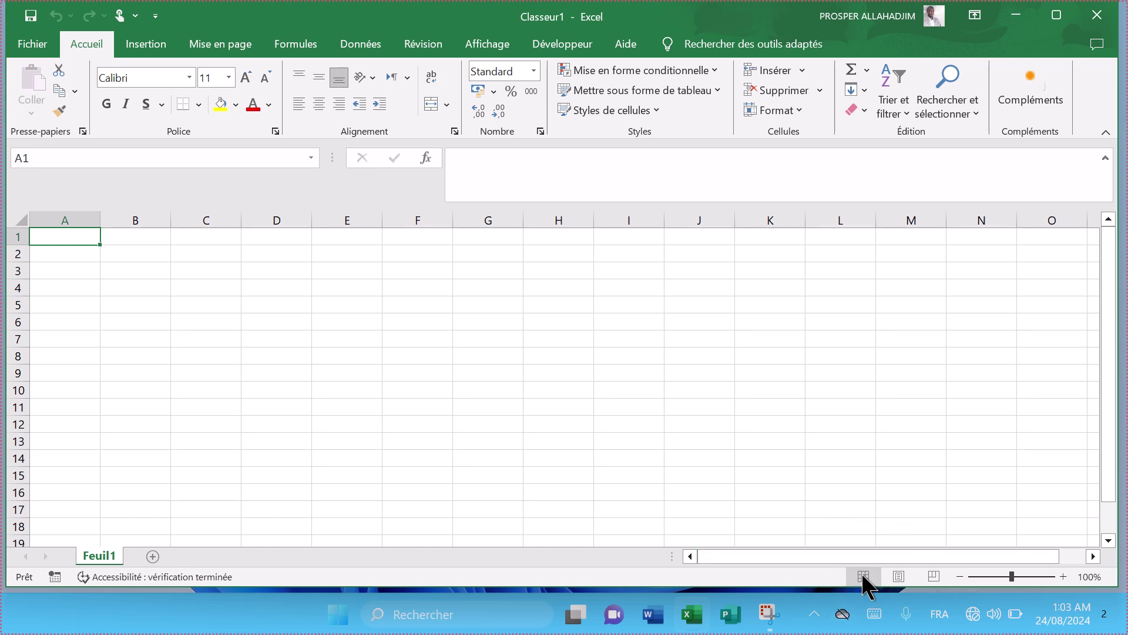
Display the sheet in Page Layout view and start inserting a picture offline into the centre section of the header.
{"action": "left_click", "coordinate": [899, 577]}
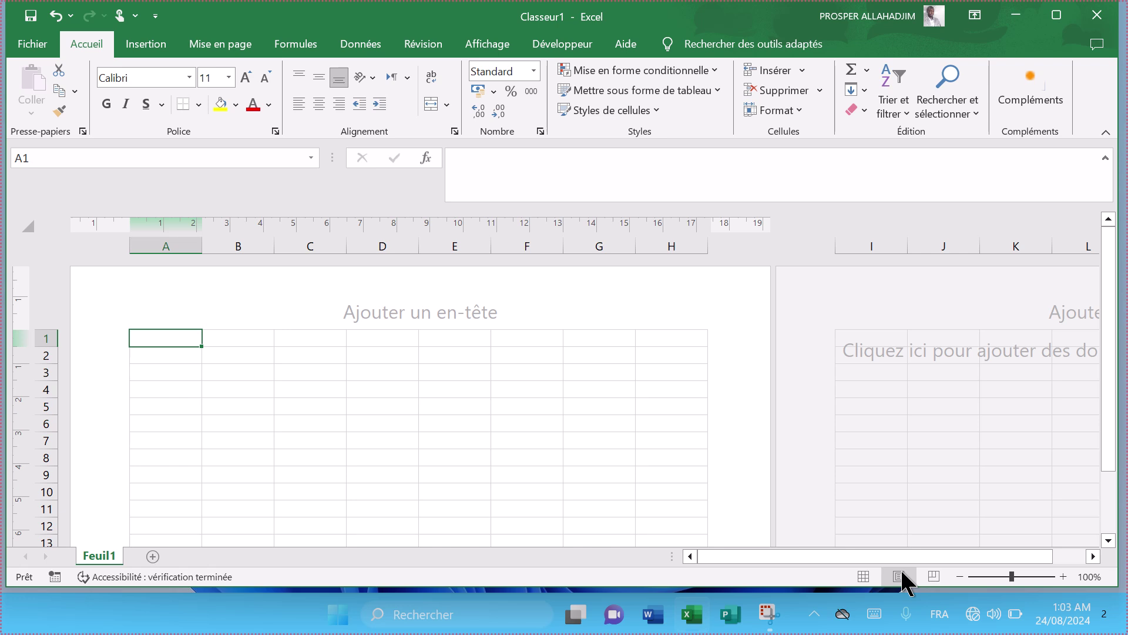
{"action": "left_click", "coordinate": [442, 309]}
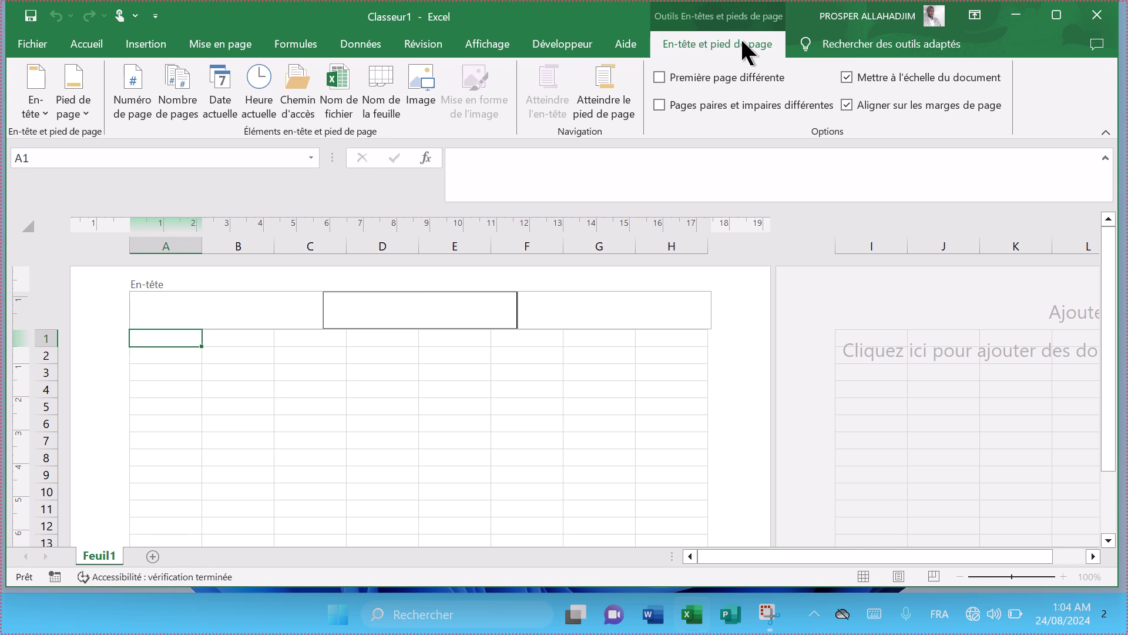
{"action": "left_click", "coordinate": [421, 94]}
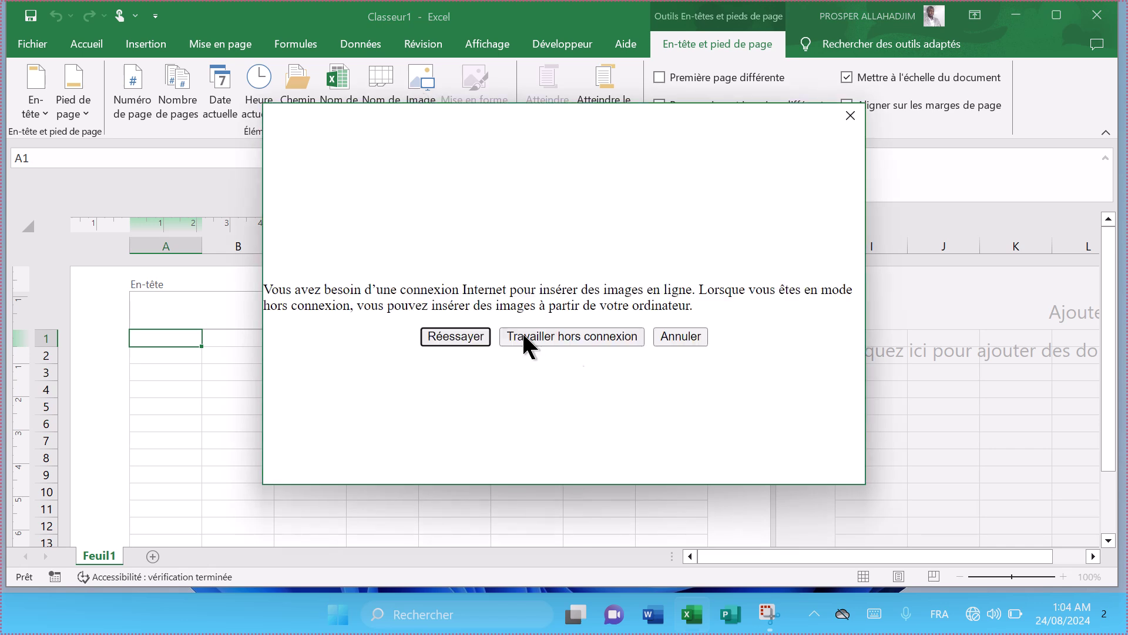
{"action": "left_click", "coordinate": [568, 337]}
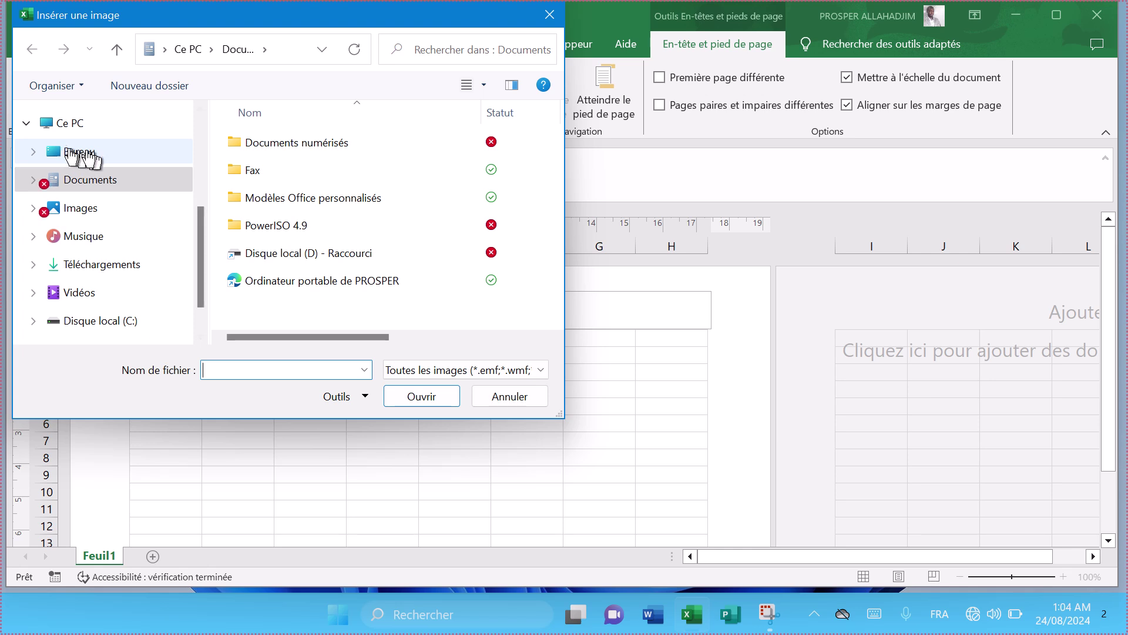
Insert TEXTE FILIGRANCE POUR EXCEL.jpg from the desktop (Bureau) into the header and return to the sheet cells.
{"action": "left_click", "coordinate": [82, 154]}
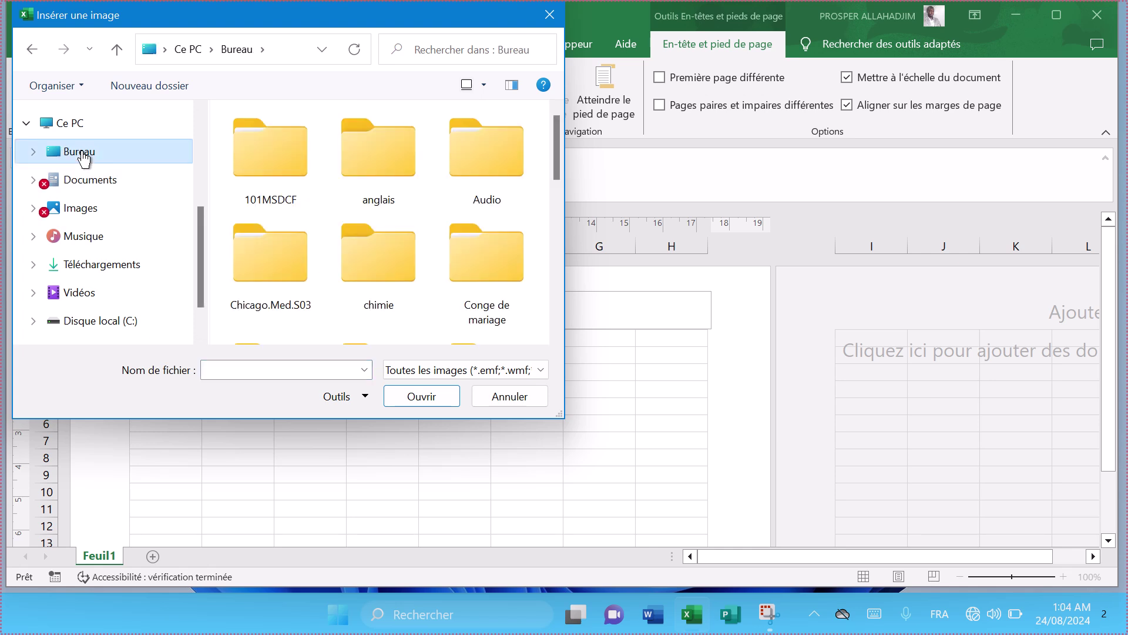
{"action": "left_click_drag", "start_coordinate": [563, 136], "coordinate": [536, 302]}
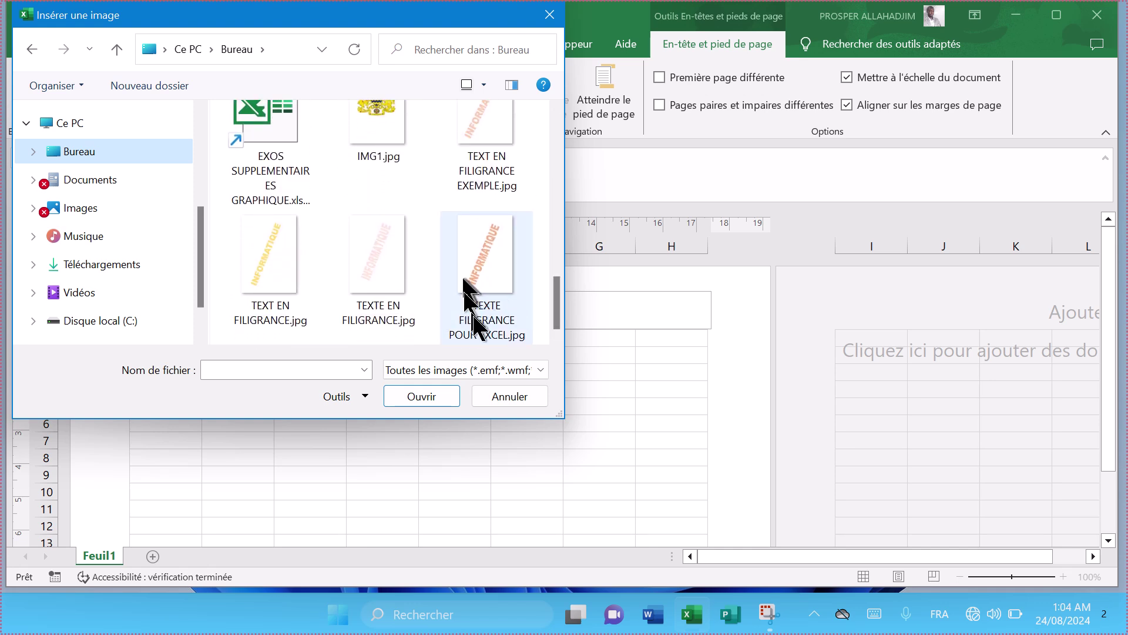
{"action": "left_click", "coordinate": [506, 285]}
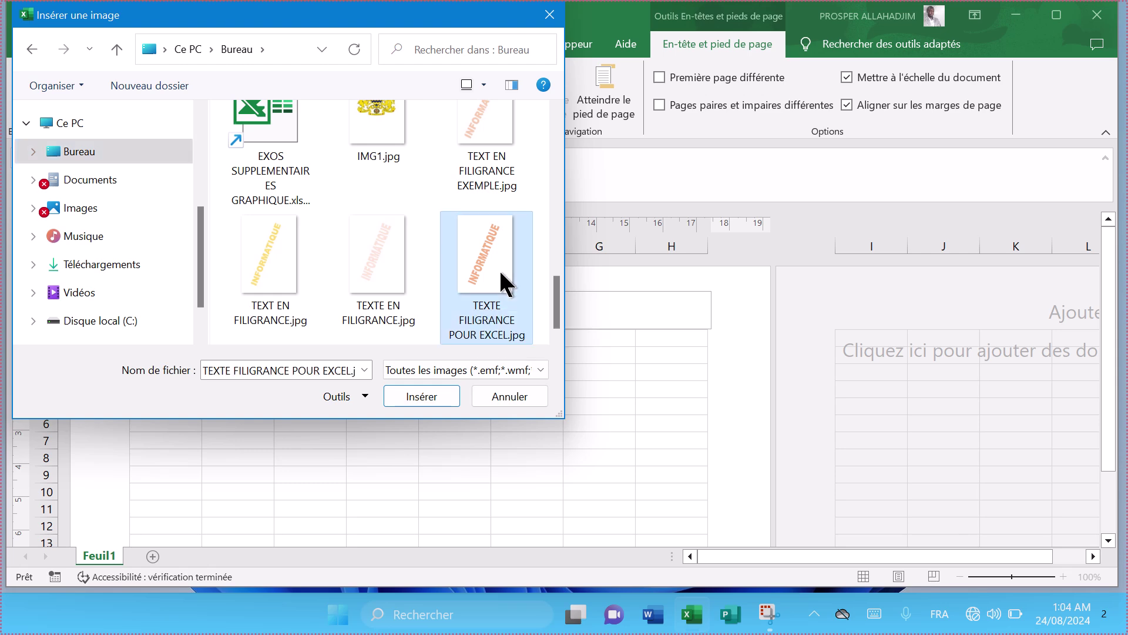
{"action": "left_click", "coordinate": [430, 395]}
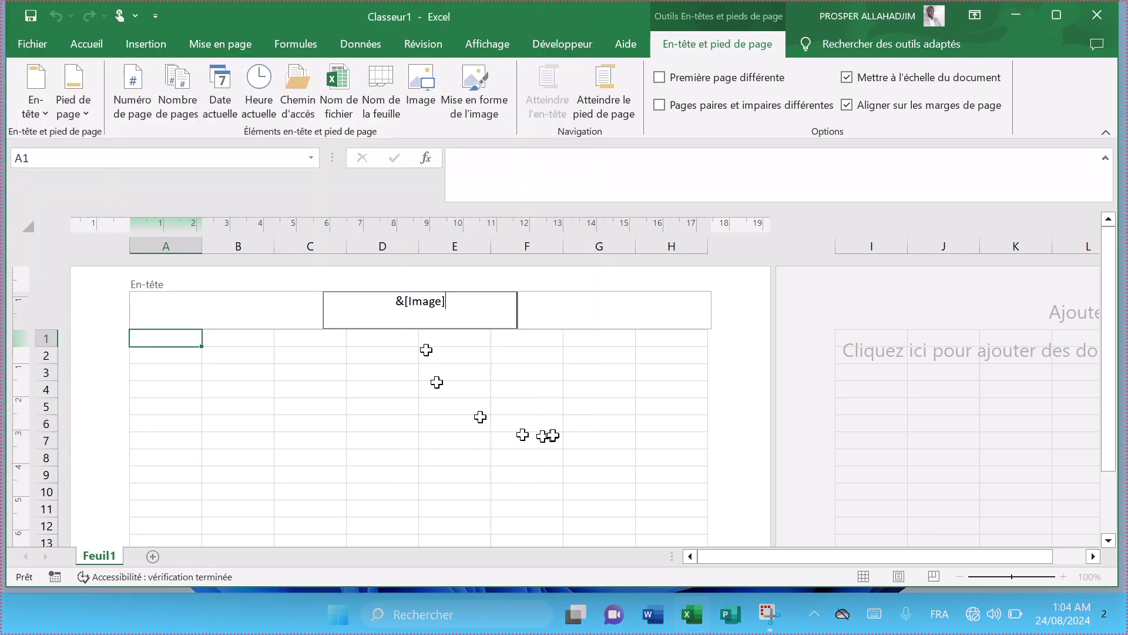
{"action": "left_click", "coordinate": [649, 457]}
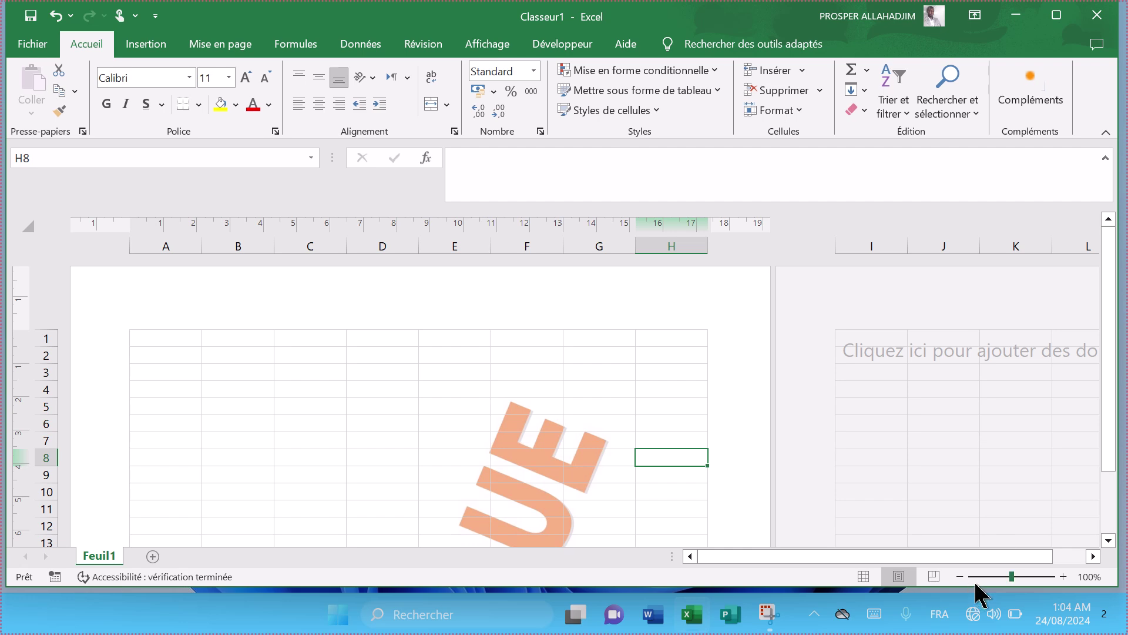
Enter XS in cell J20 on the second page and X in a cell halfway down the first page.
{"action": "left_click_drag", "start_coordinate": [1012, 576], "coordinate": [991, 576]}
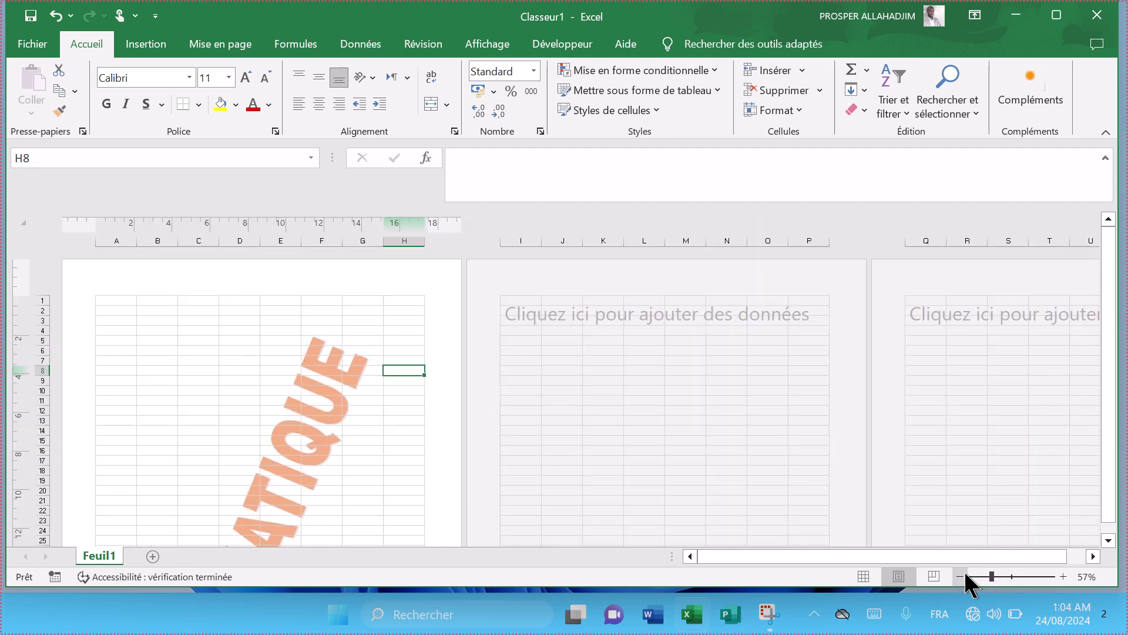
{"action": "left_click", "coordinate": [272, 352]}
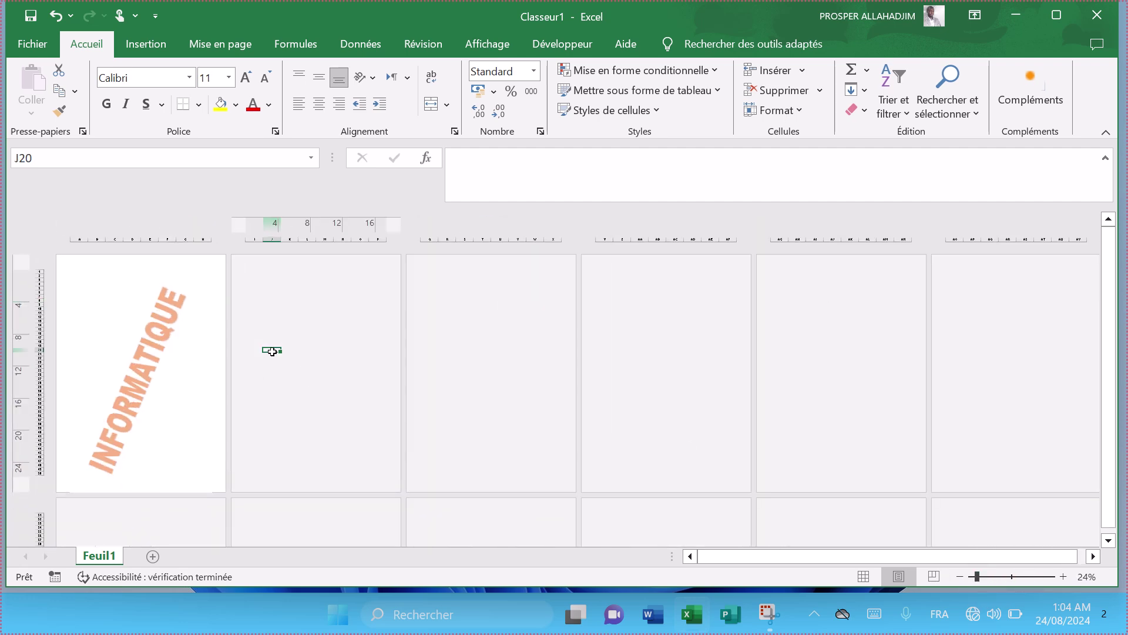
{"action": "type", "text": "XS"}
{"action": "left_click", "coordinate": [166, 350]}
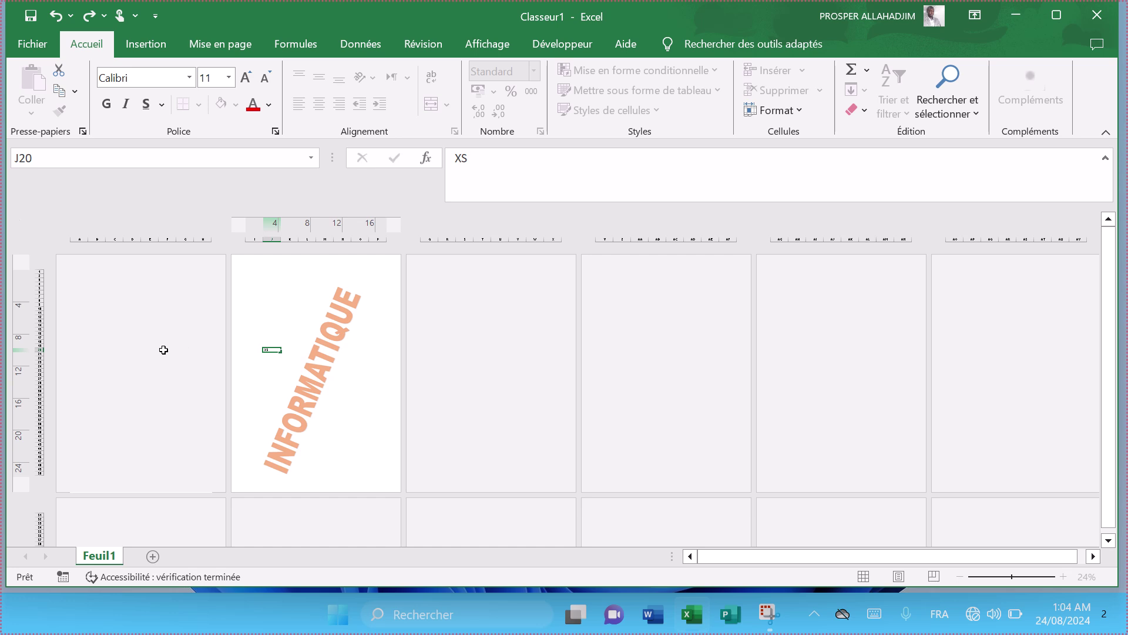
{"action": "type", "text": "X"}
Enter X on the third page, X in cell AB28 on the fourth page and XX in cell AJ28 on the fifth.
{"action": "left_click", "coordinate": [461, 378]}
{"action": "type", "text": "X"}
{"action": "left_click", "coordinate": [650, 384]}
{"action": "type", "text": "X"}
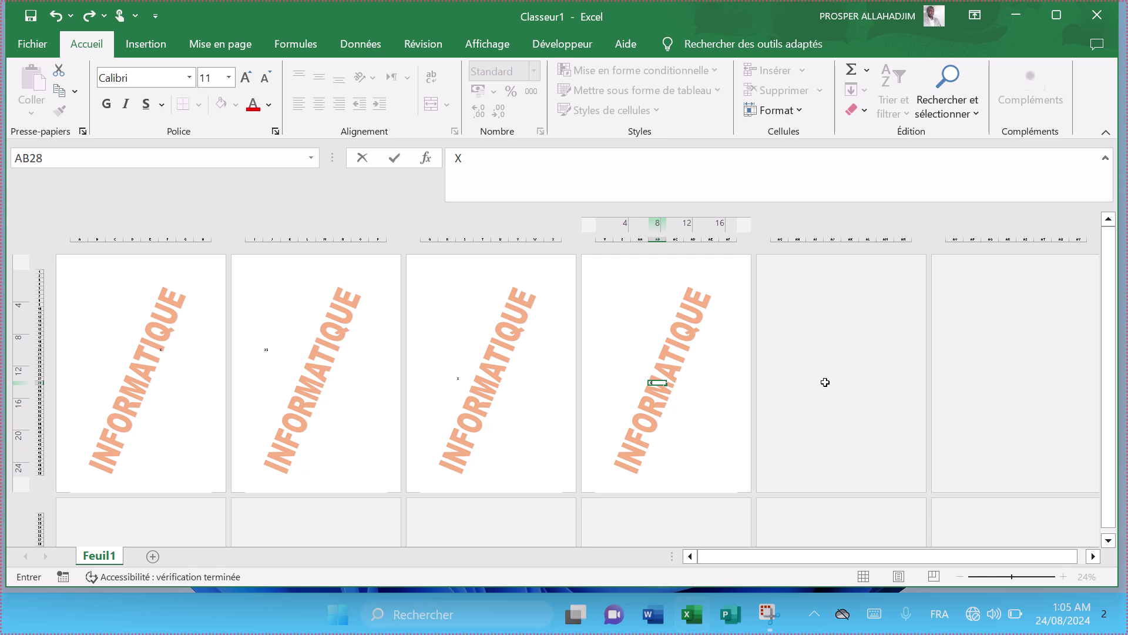
{"action": "left_click", "coordinate": [825, 382]}
{"action": "type", "text": "XX"}
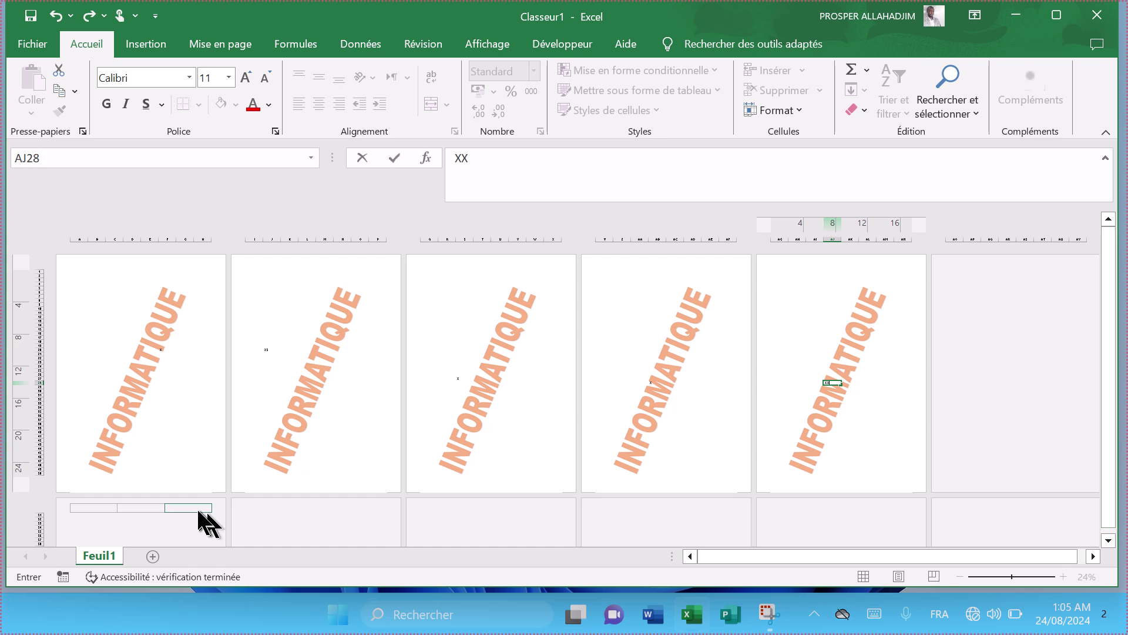
In the second row of pages, enter D in cell F53 and DD in cell M54.
{"action": "left_click", "coordinate": [161, 518]}
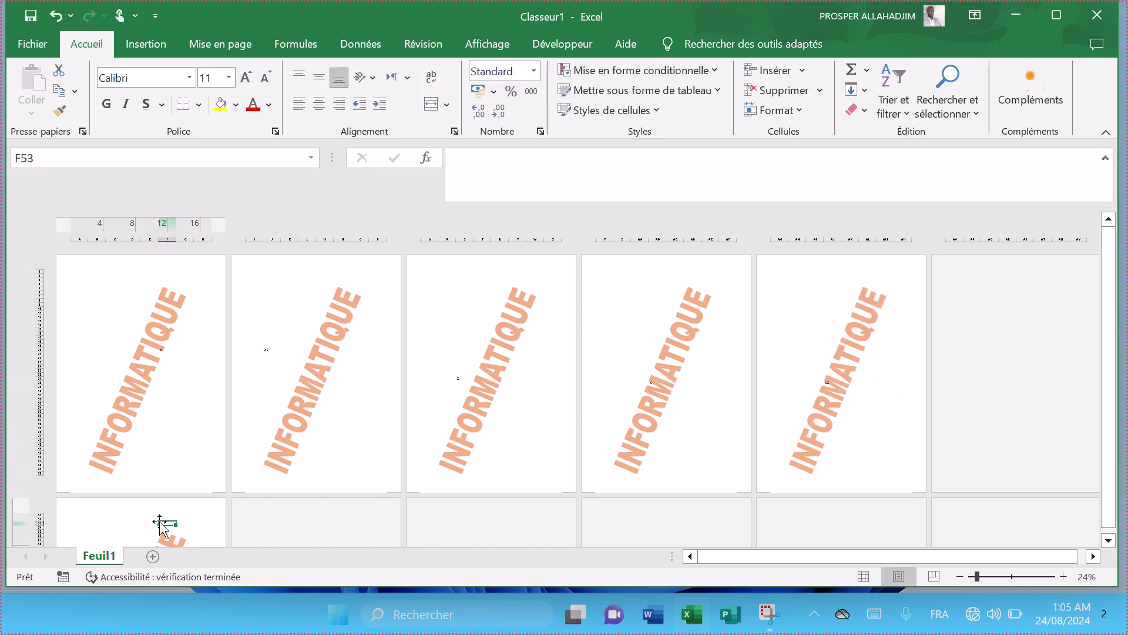
{"action": "type", "text": "D"}
{"action": "left_click", "coordinate": [324, 527]}
{"action": "type", "text": "D"}
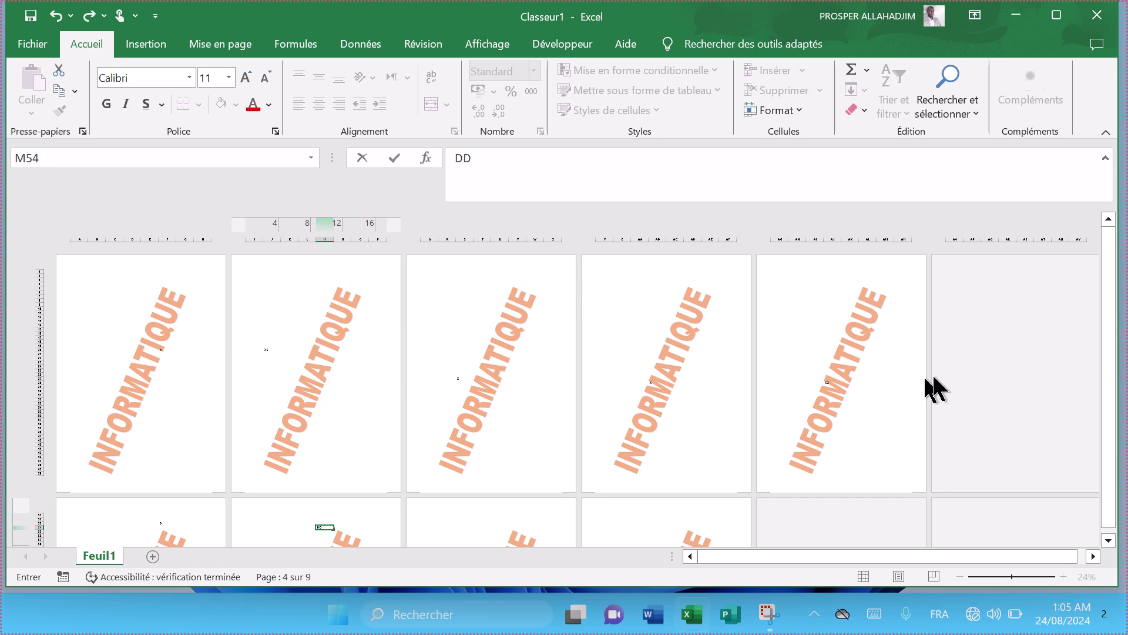
Enter X in cells AL52, AQ29 and AQ53 on the fifth and sixth pages across.
{"action": "left_click", "coordinate": [975, 378]}
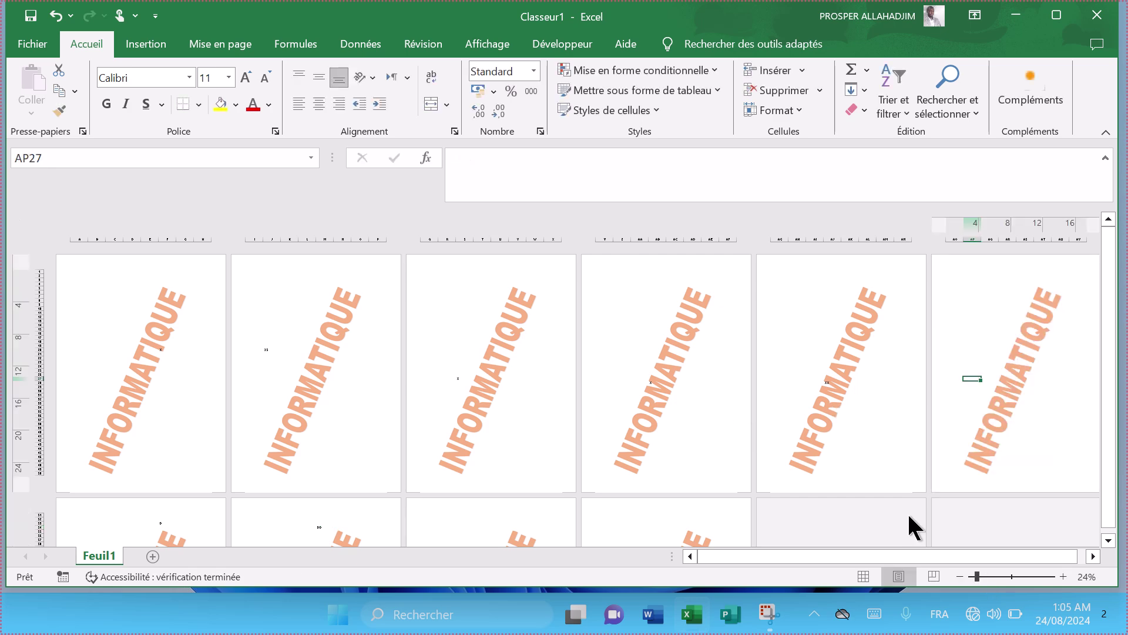
{"action": "left_click", "coordinate": [871, 519]}
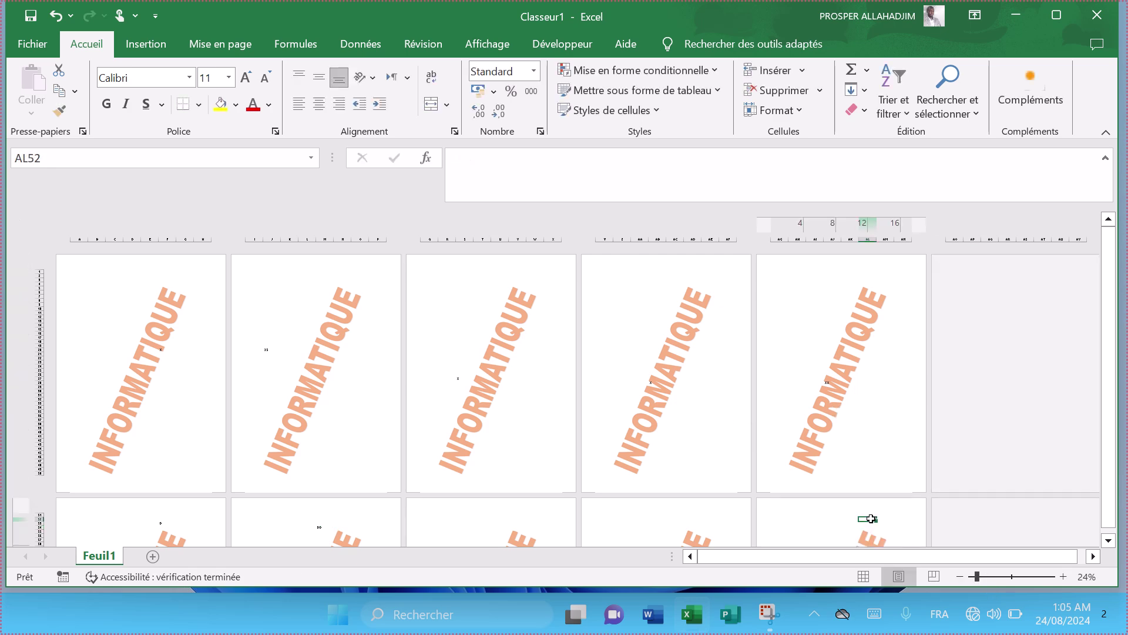
{"action": "type", "text": "X"}
{"action": "left_click", "coordinate": [986, 388]}
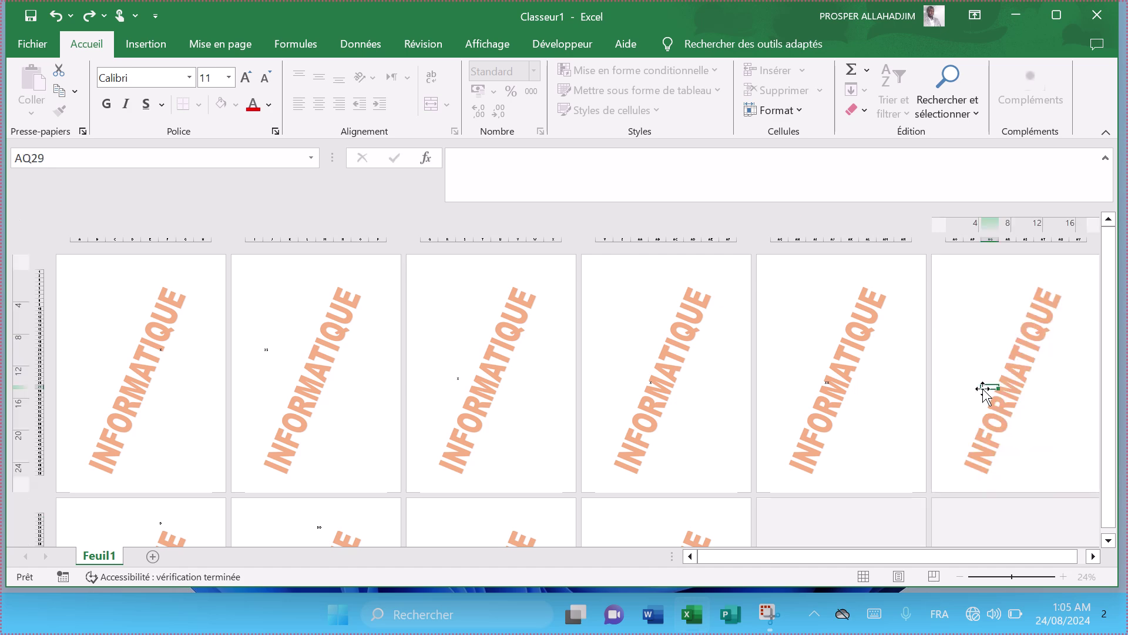
{"action": "left_click", "coordinate": [998, 523]}
{"action": "type", "text": "X"}
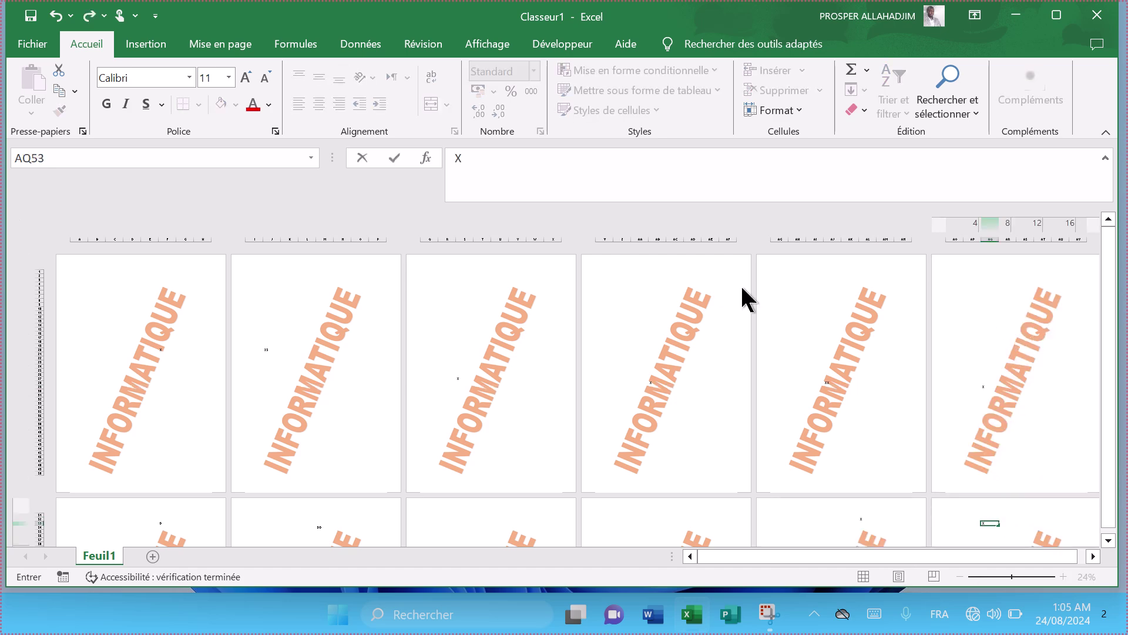
Examine the INFORMATIQUE watermark across both rows of pages.
{"action": "left_click", "coordinate": [329, 362]}
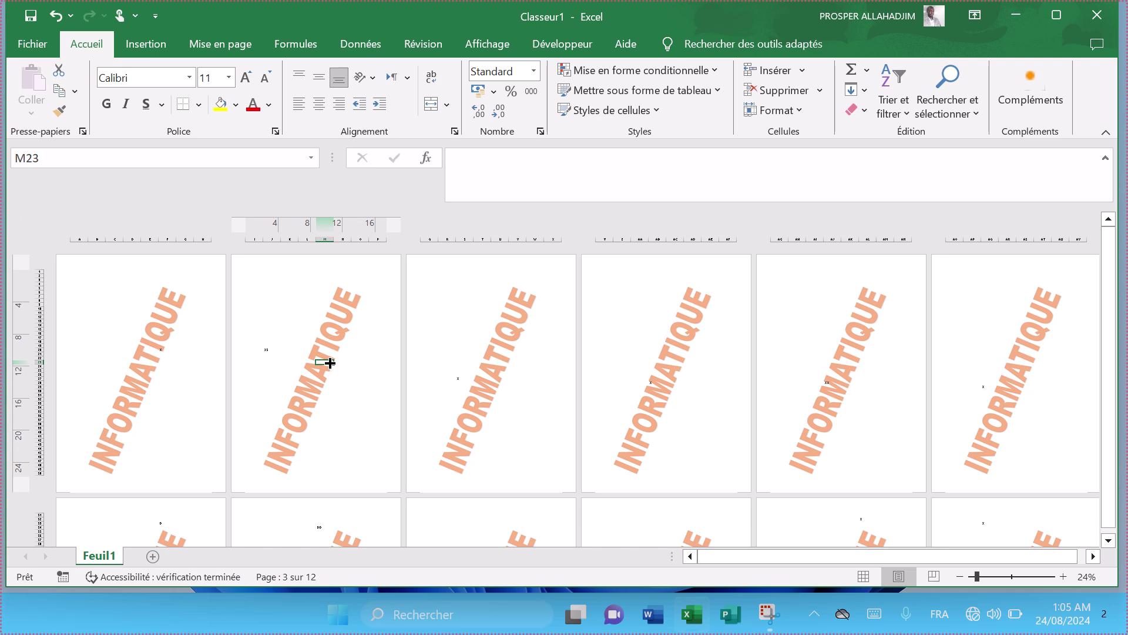
{"action": "left_click_drag", "start_coordinate": [1105, 293], "coordinate": [1094, 387]}
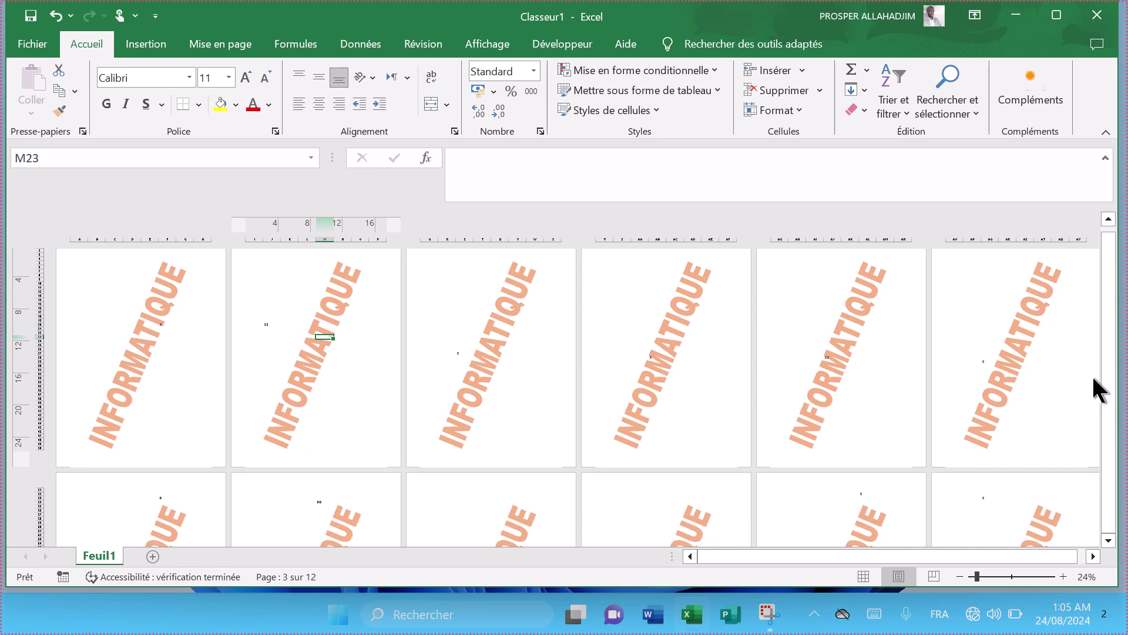
{"action": "left_click", "coordinate": [309, 366]}
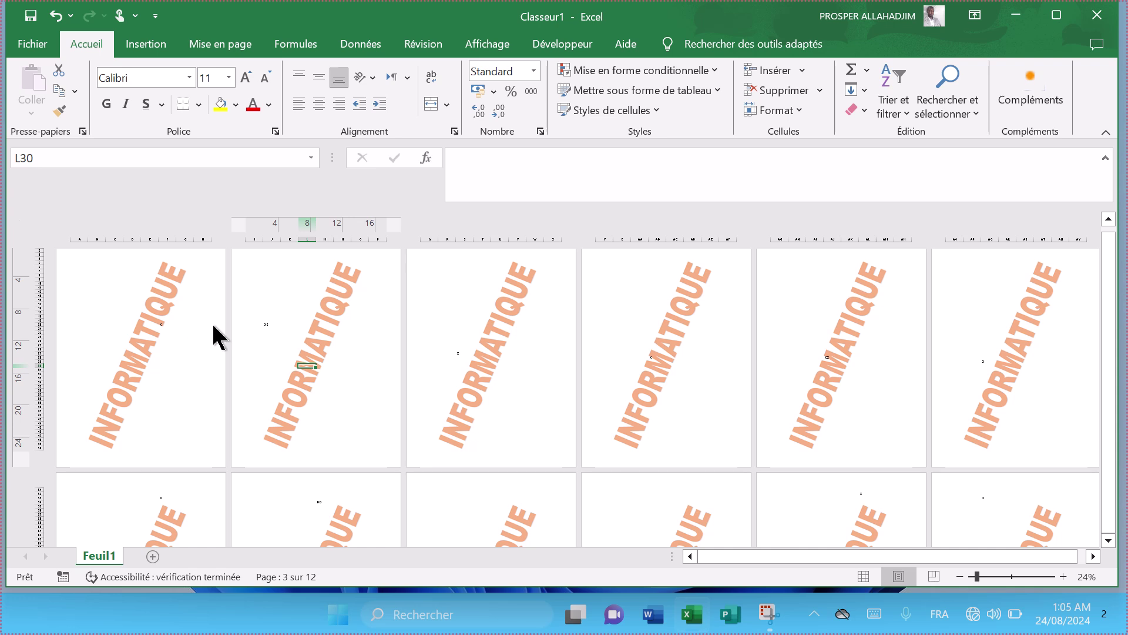
{"action": "left_click_drag", "start_coordinate": [1112, 304], "coordinate": [1117, 305]}
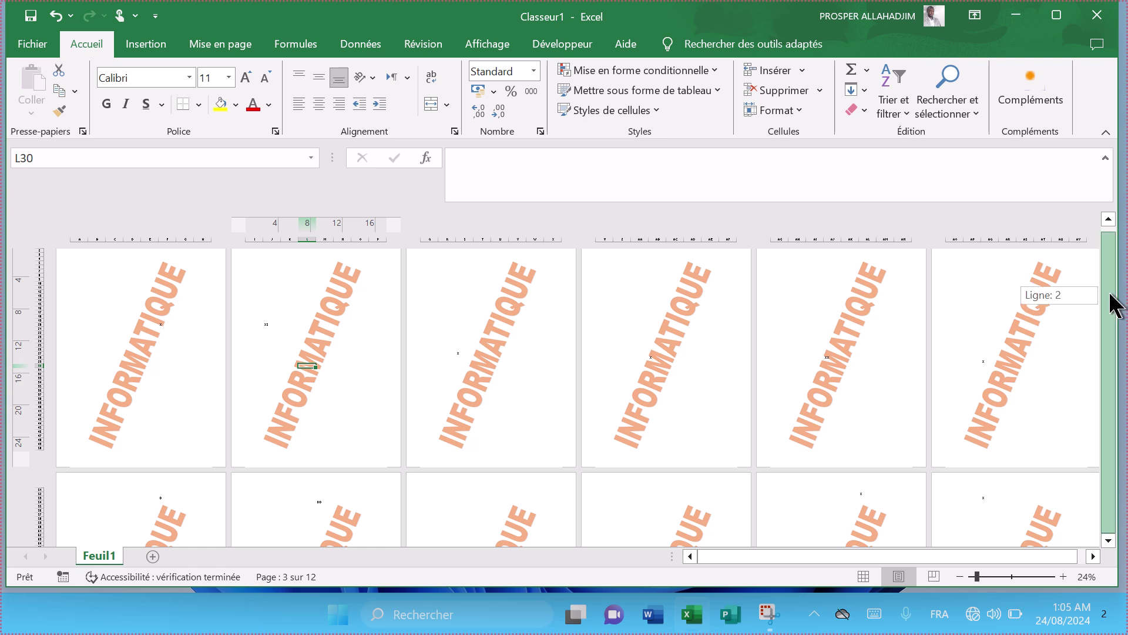
{"action": "left_click_drag", "start_coordinate": [1111, 245], "coordinate": [1111, 243]}
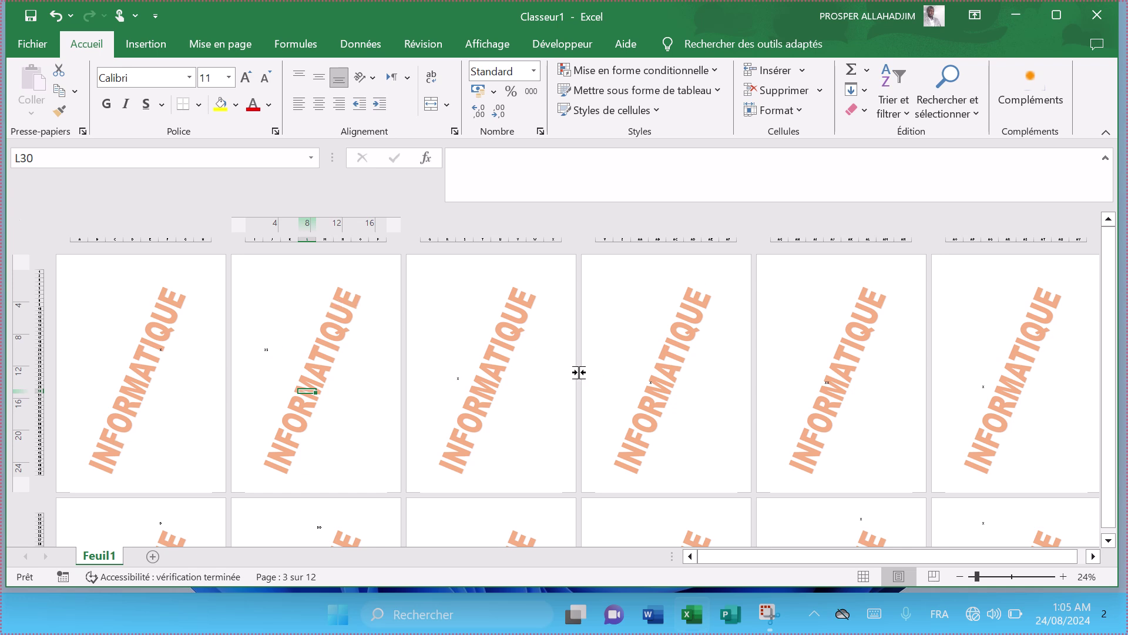
{"action": "left_click_drag", "start_coordinate": [1108, 414], "coordinate": [1109, 421]}
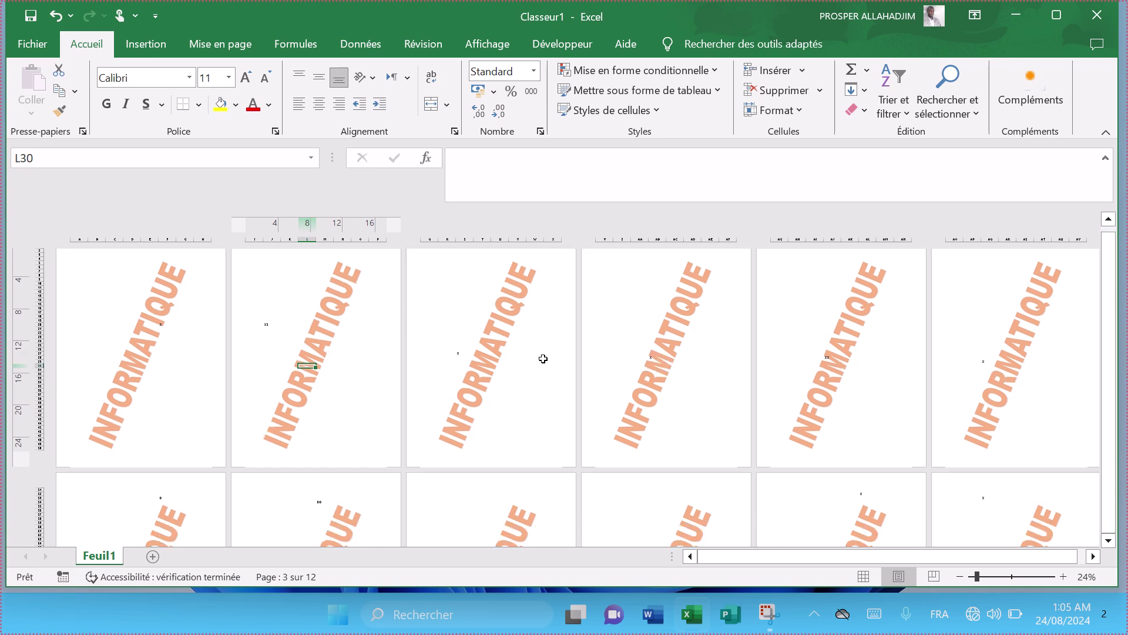
{"action": "left_click", "coordinate": [272, 341]}
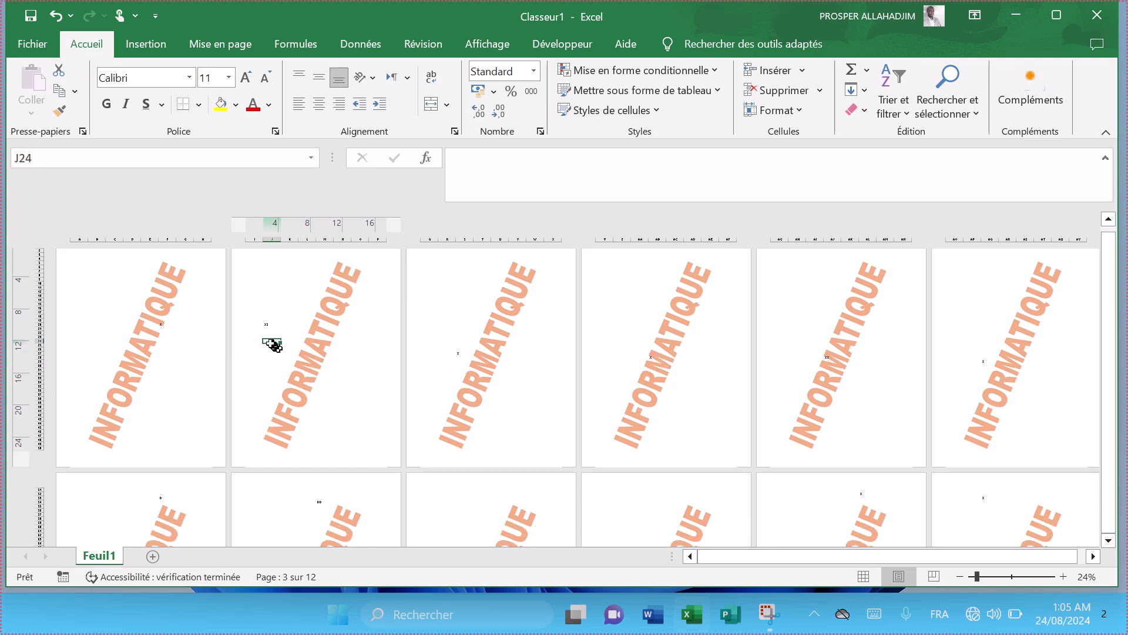
{"action": "left_click", "coordinate": [288, 304]}
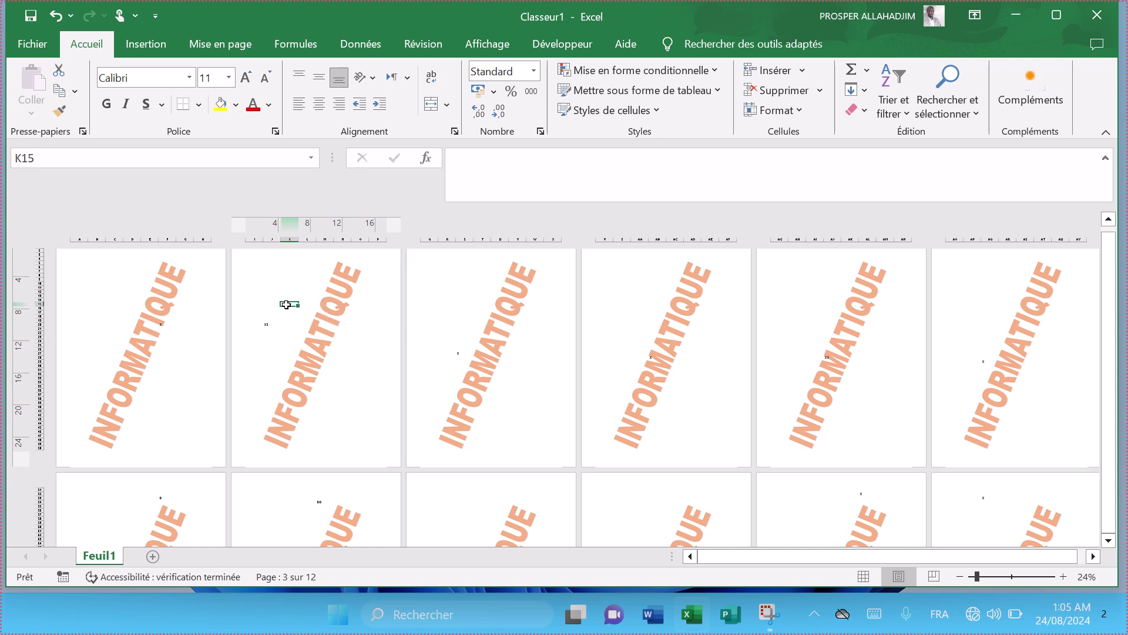